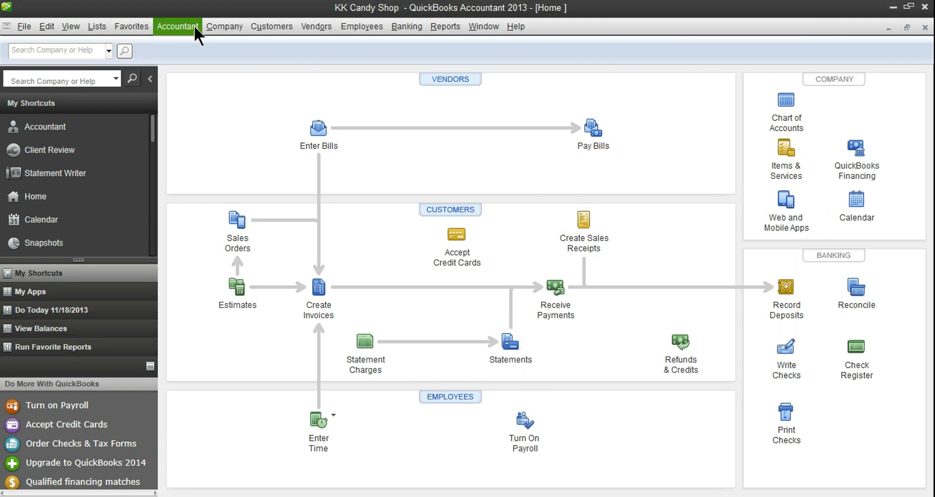
# Open Create Statements, select Sally's Boutique as the one customer, and preview the statement.
pyautogui.click(53, 25)
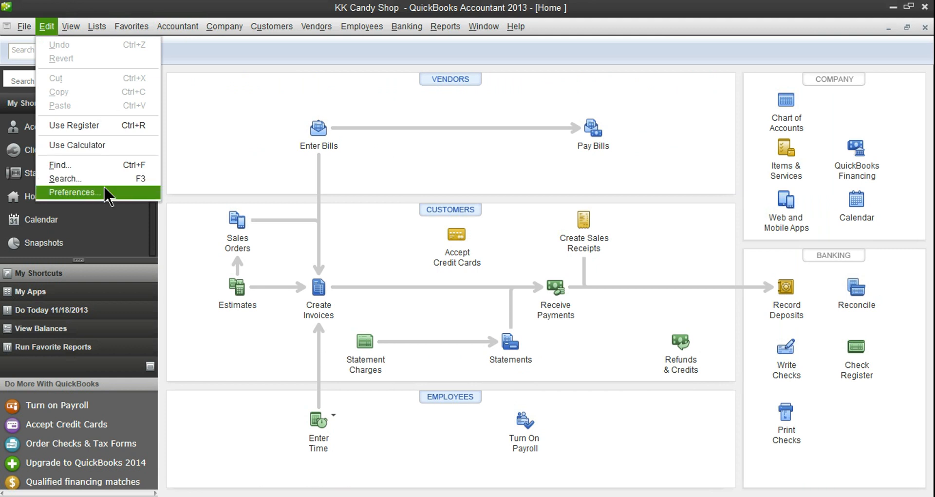
pyautogui.moveTo(269, 25)
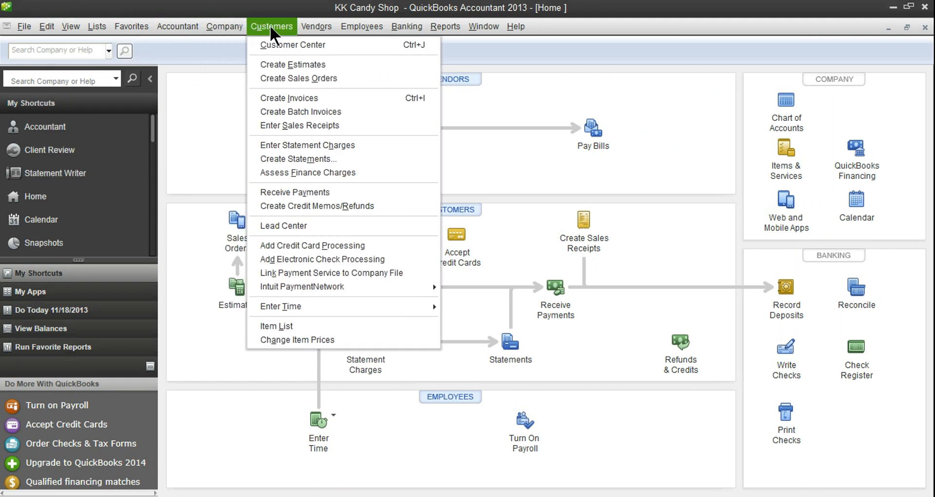
pyautogui.click(336, 156)
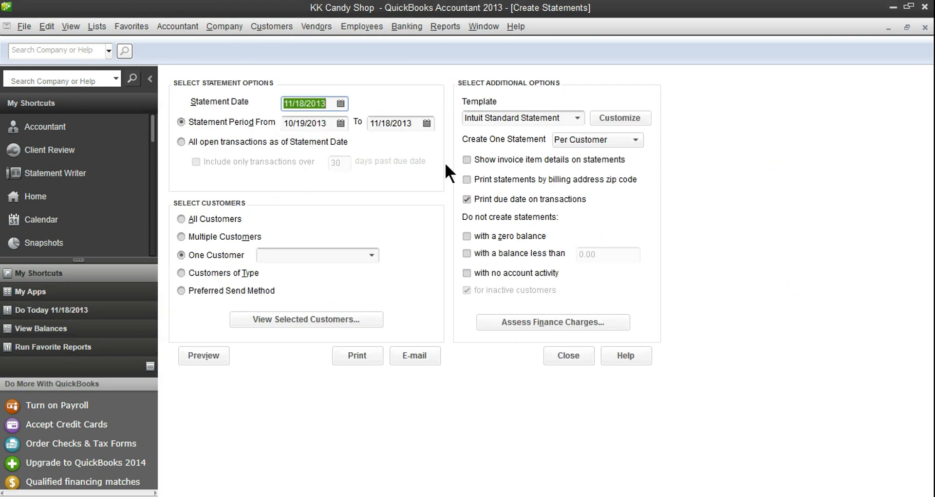
pyautogui.click(263, 255)
pyautogui.write("Sally's Boutique")
pyautogui.press('Tab')
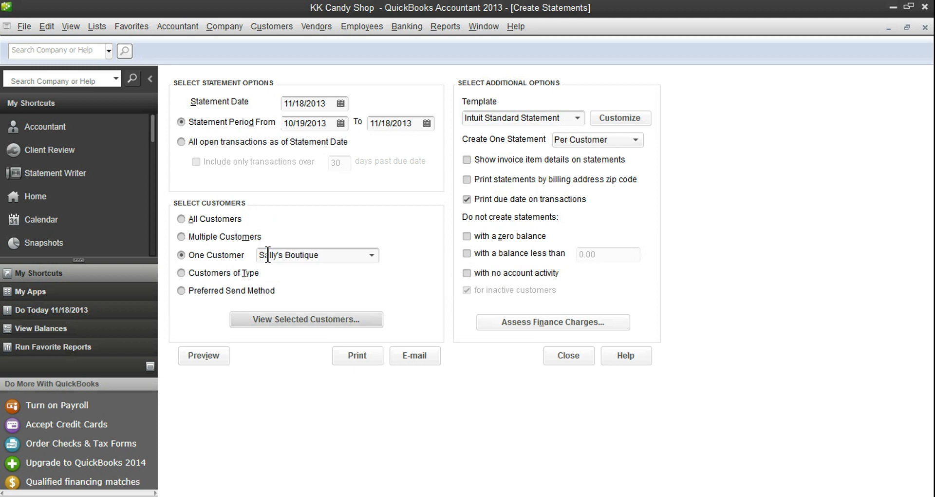
pyautogui.click(220, 349)
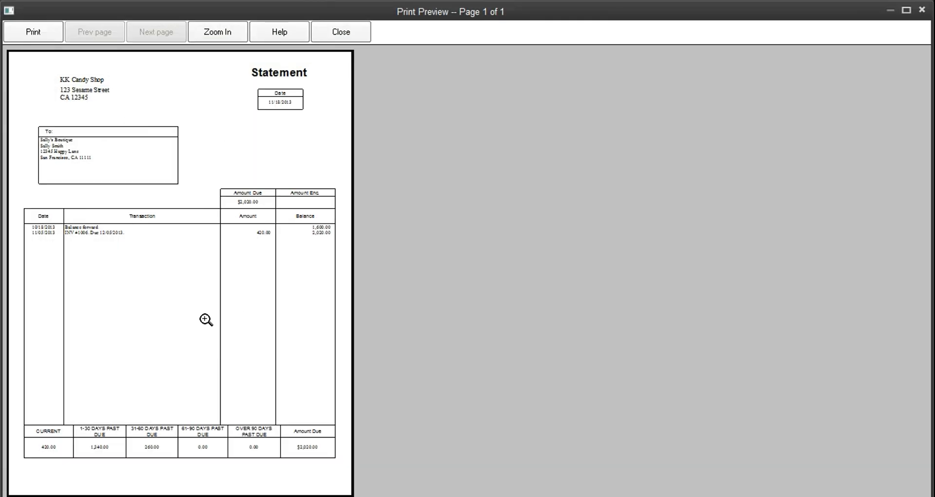
pyautogui.click(350, 31)
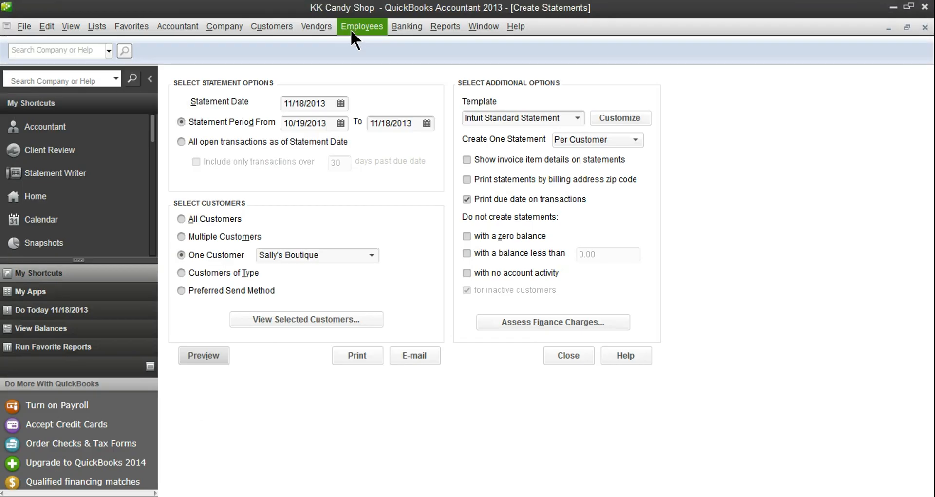
# Make an editable copy of the Intuit Standard Statement template for customizing its data layout.
pyautogui.click(620, 117)
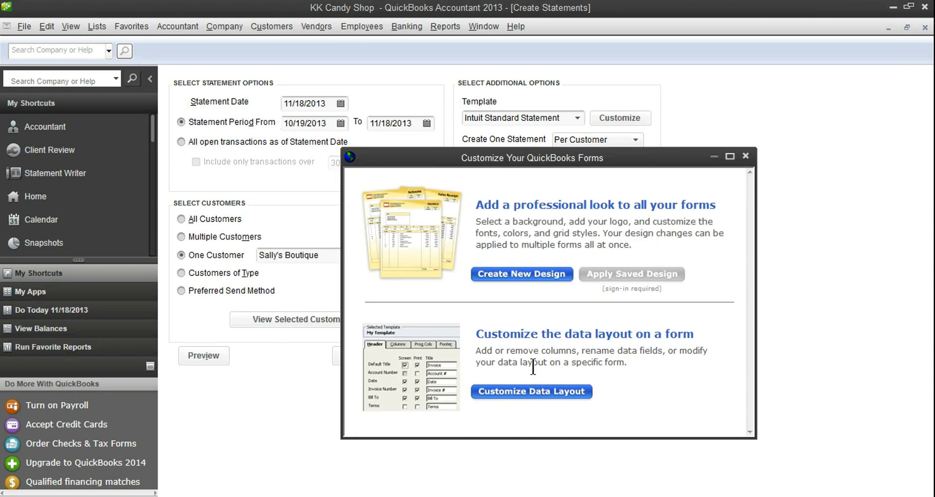
pyautogui.click(522, 388)
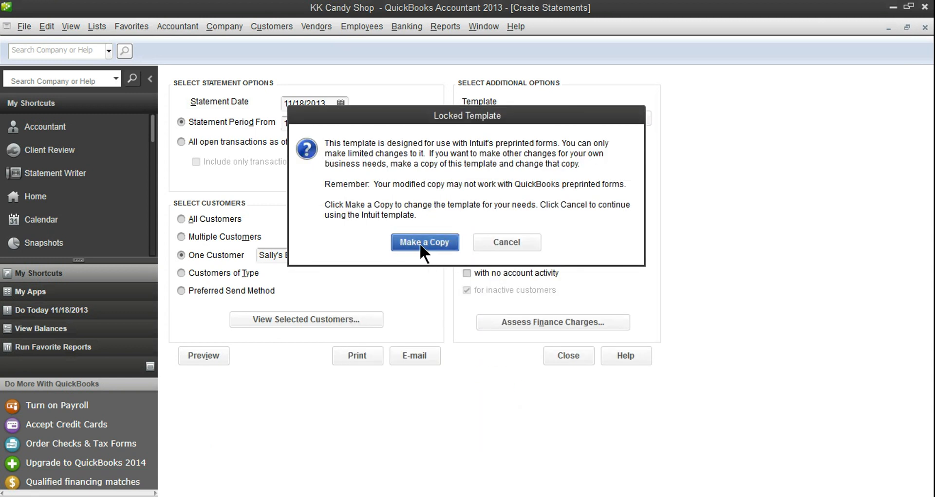
pyautogui.click(419, 243)
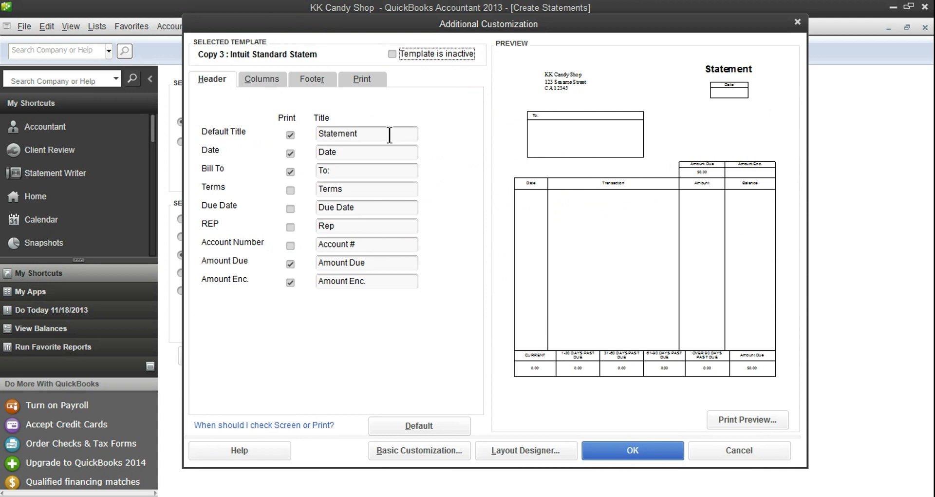
# Include the Terms field in the printed statement header, keeping the addition despite its overlap with existing fields.
pyautogui.click(290, 189)
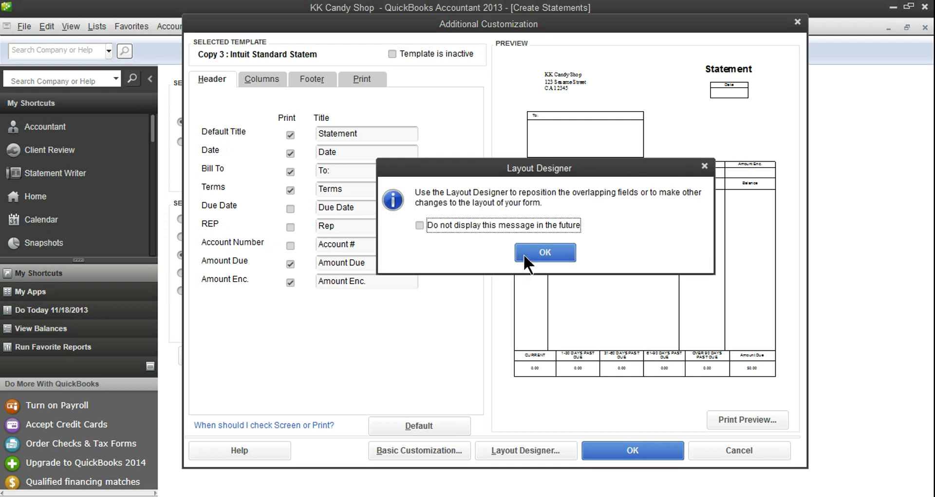
pyautogui.click(538, 252)
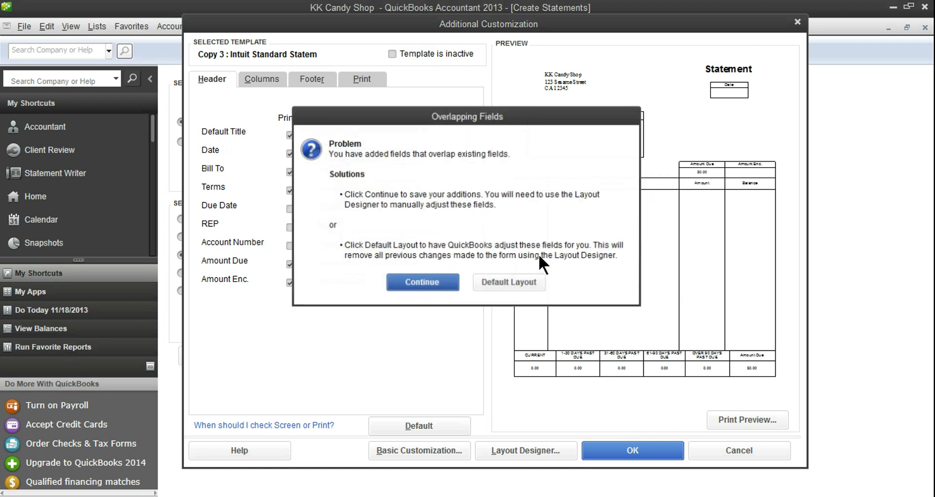
pyautogui.click(421, 282)
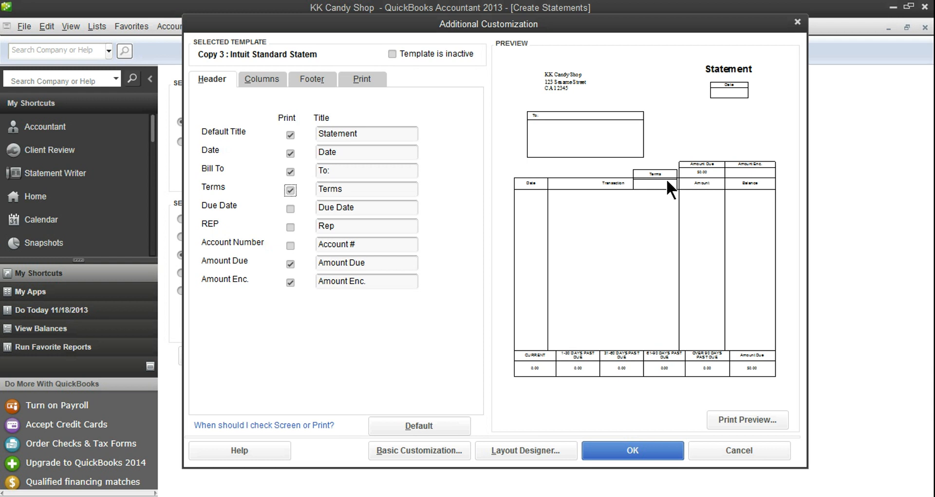
# Review the template's column, footer and print settings, and return to its header settings.
pyautogui.click(268, 78)
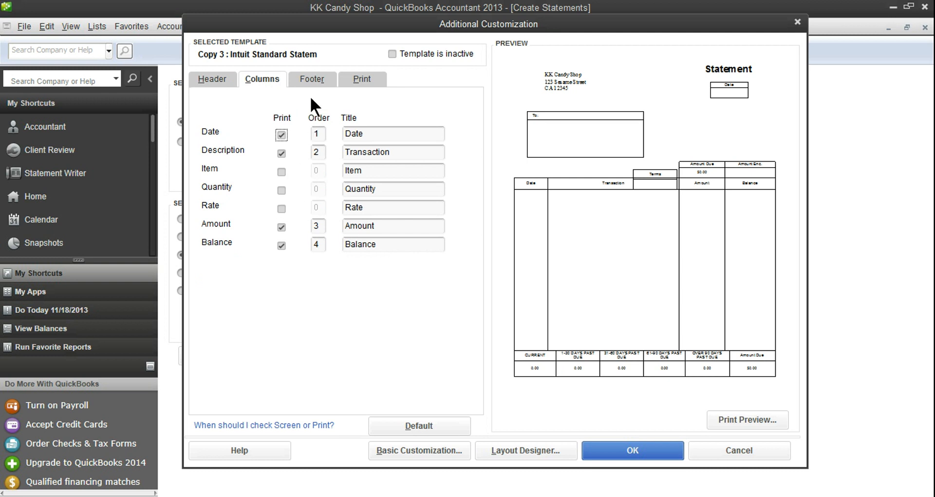
pyautogui.click(314, 76)
pyautogui.click(359, 79)
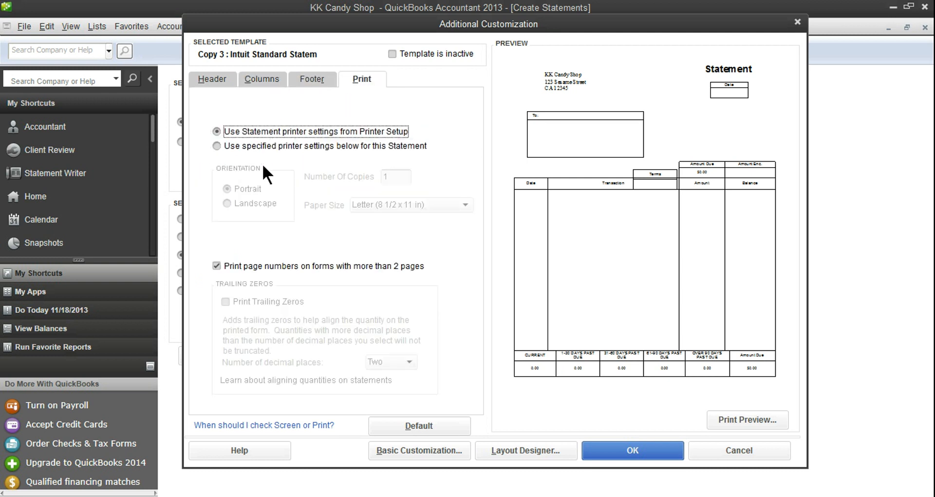
pyautogui.click(217, 85)
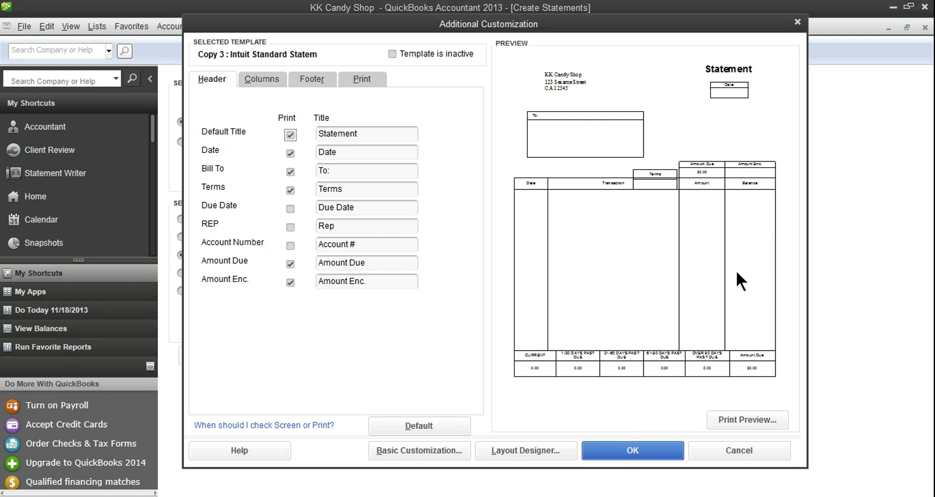
# Add KK's Candyshop Logo.jpg as the template's logo in Basic Customization.
pyautogui.click(437, 450)
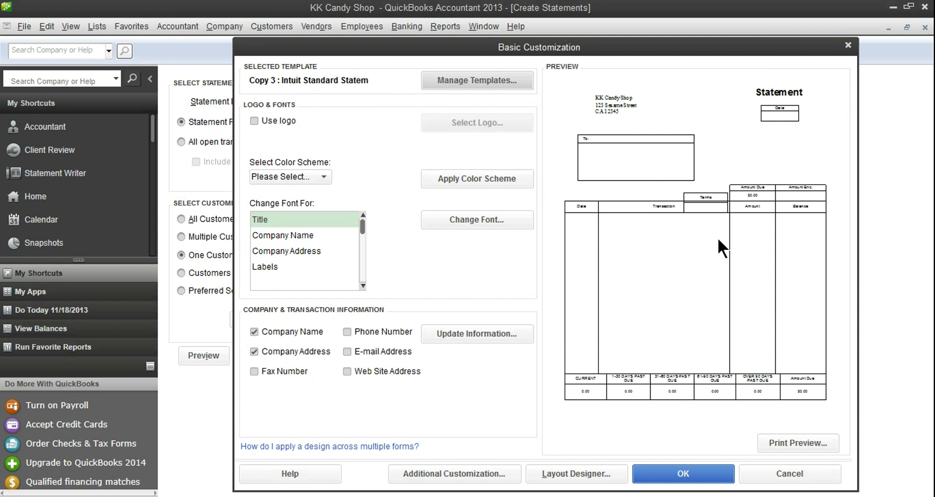
pyautogui.click(271, 122)
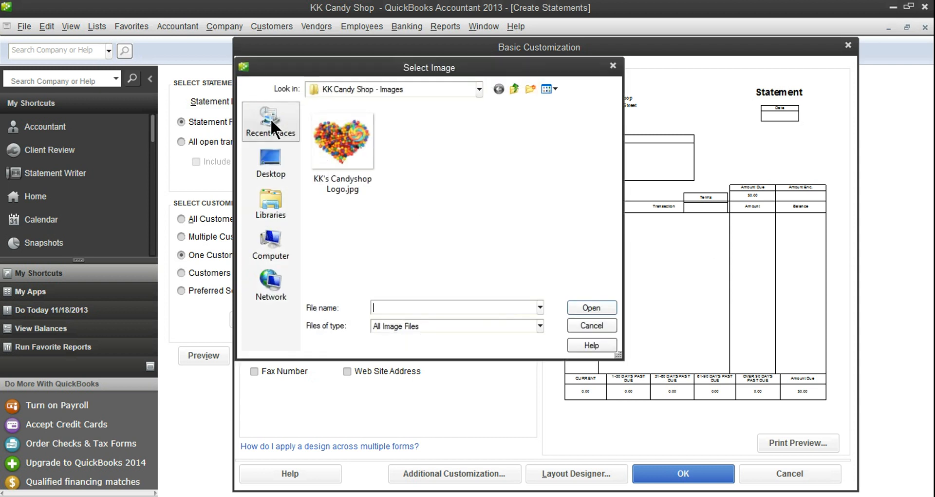
pyautogui.doubleClick(338, 146)
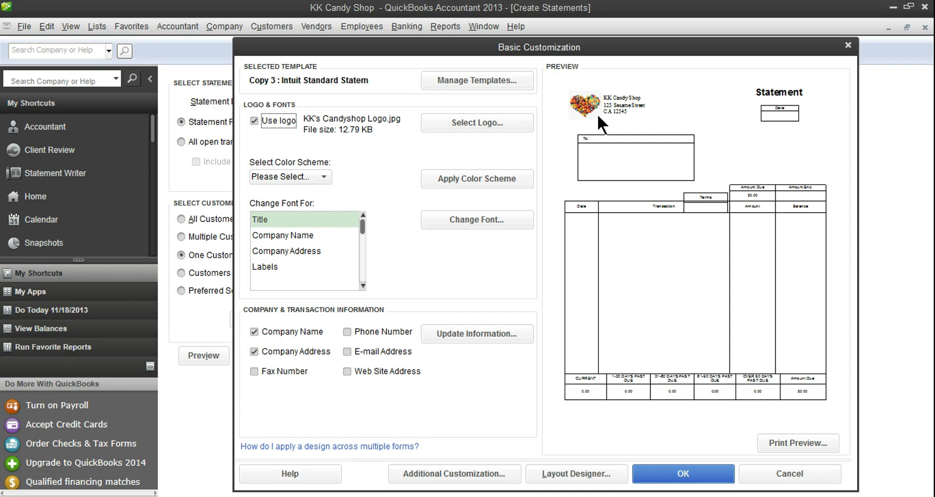
# Apply the Maroon color scheme to the statement template.
pyautogui.click(323, 178)
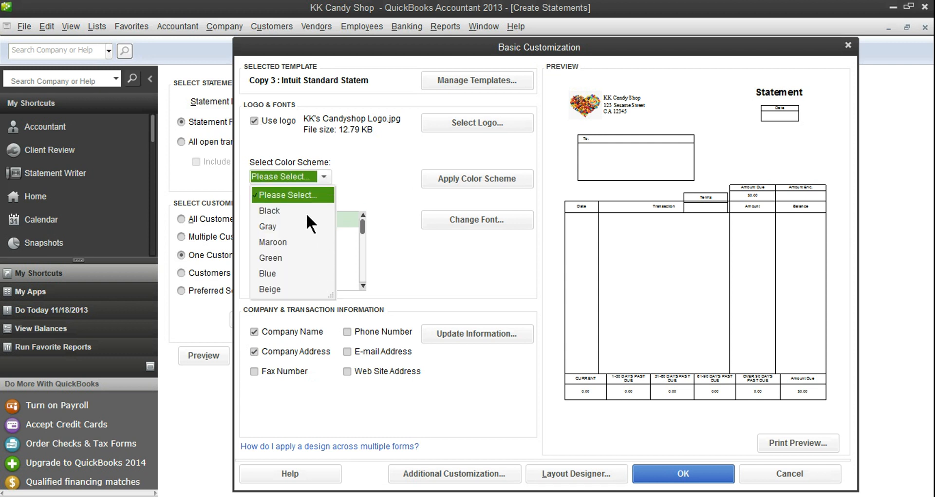
pyautogui.click(294, 245)
pyautogui.click(468, 179)
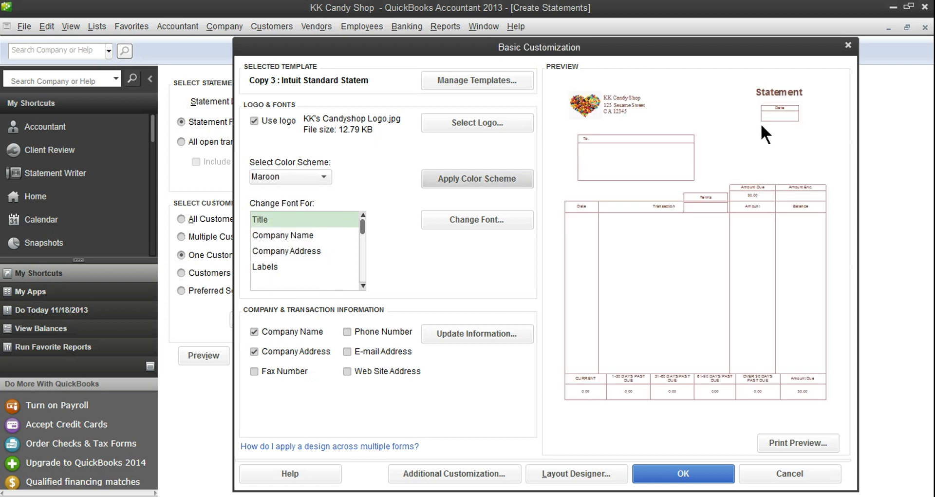
# Apply the Black color scheme to the statement template.
pyautogui.click(323, 177)
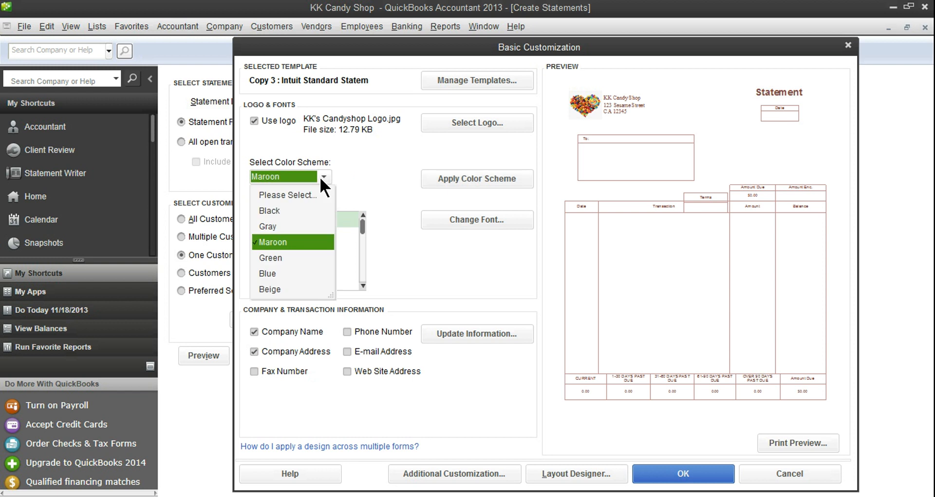
pyautogui.click(302, 206)
pyautogui.click(442, 181)
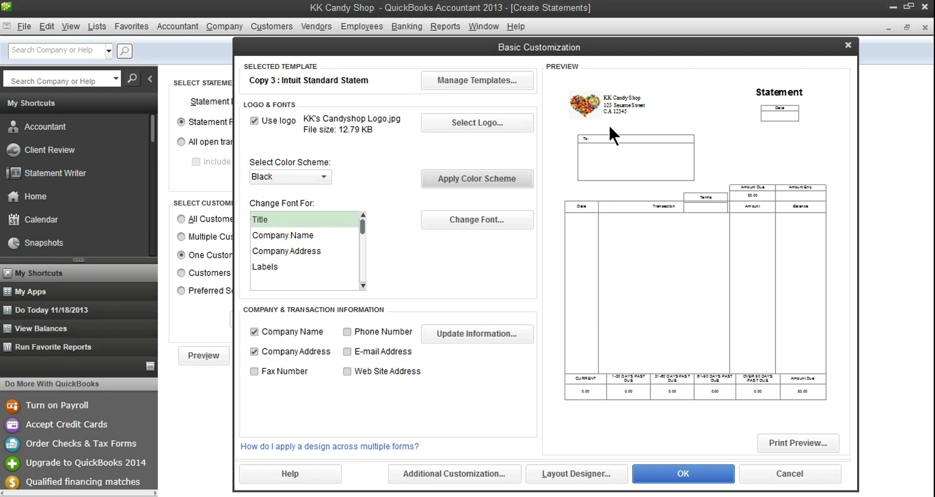
# Change the font of the template's labels to Comic Sans MS in Bold.
pyautogui.click(290, 273)
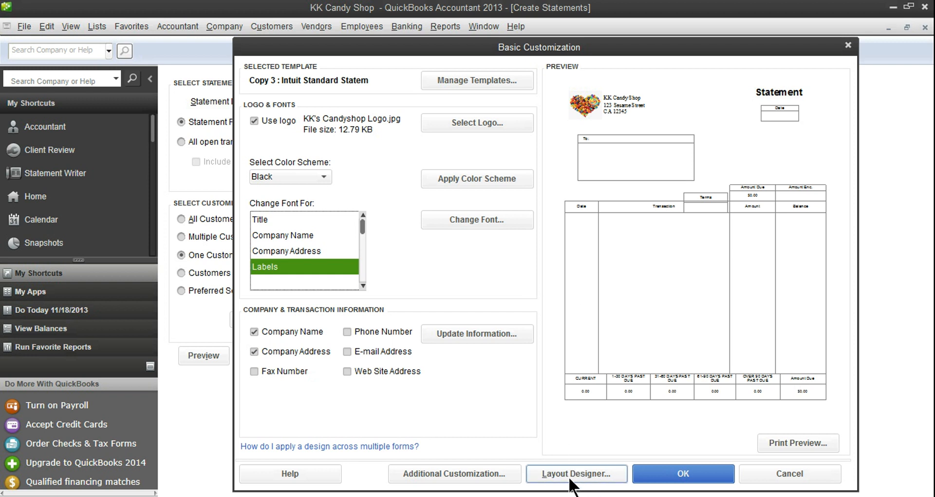
pyautogui.click(493, 220)
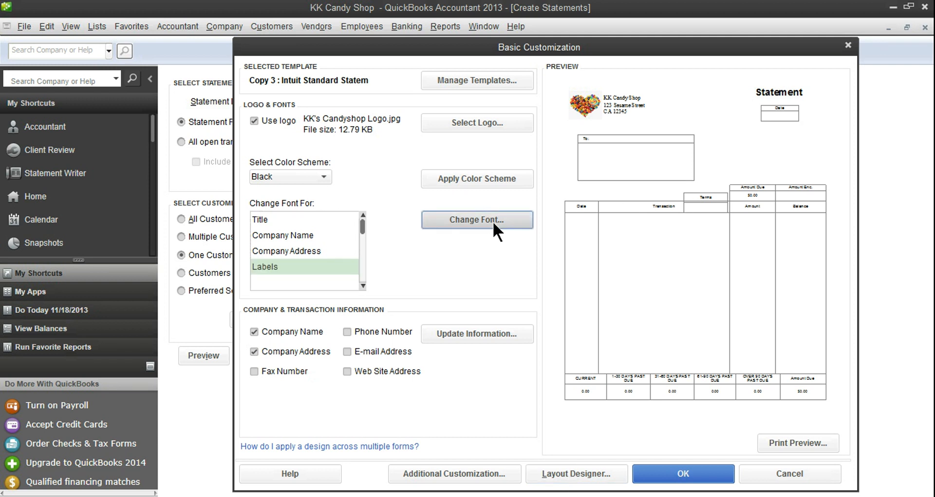
pyautogui.write('comic')
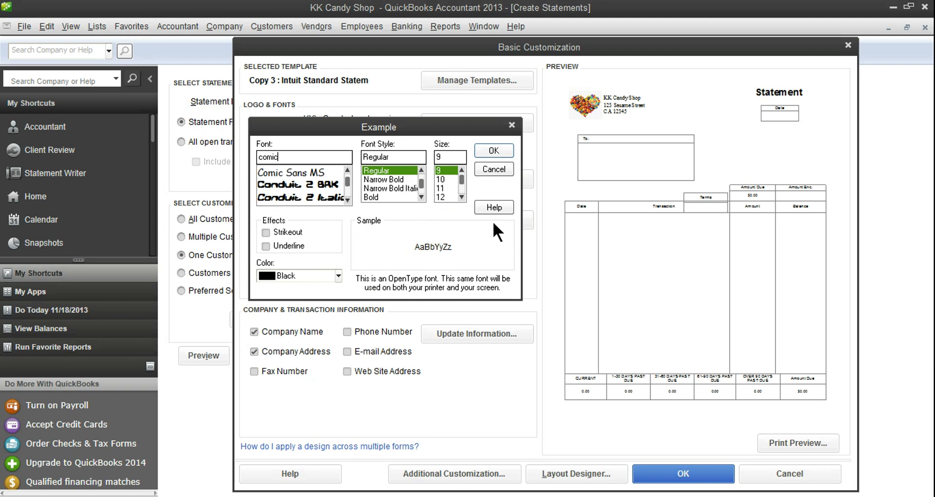
pyautogui.click(317, 171)
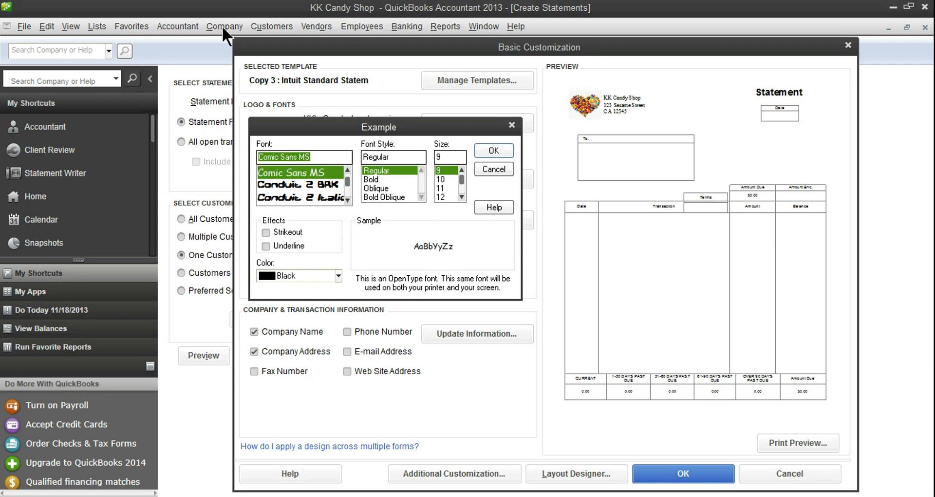
pyautogui.click(384, 178)
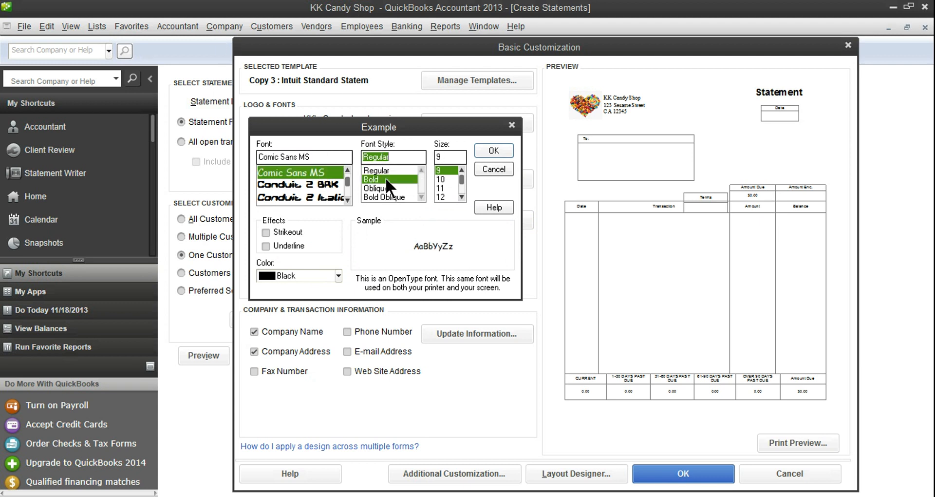
pyautogui.click(493, 151)
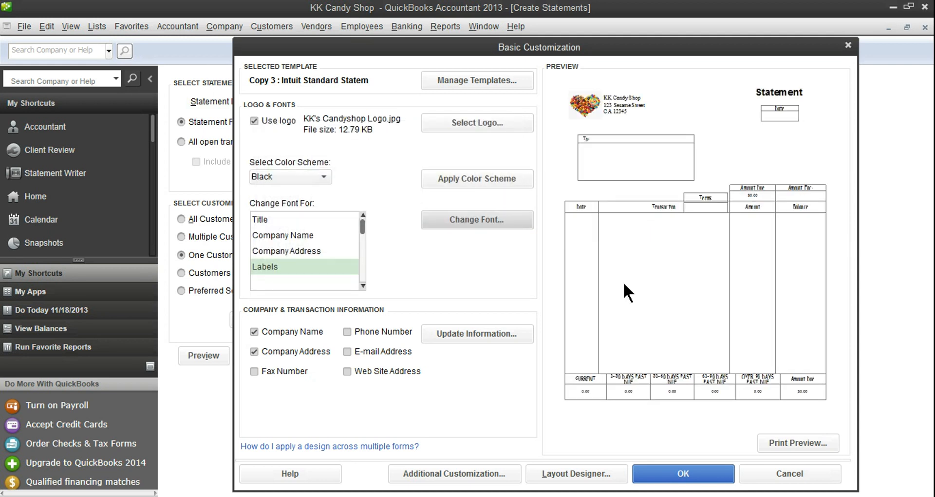
# In the Layout Designer, replace the logo with the image KK's Candyshop Logo.jpg, shrunk and placed beside the company name.
pyautogui.click(574, 469)
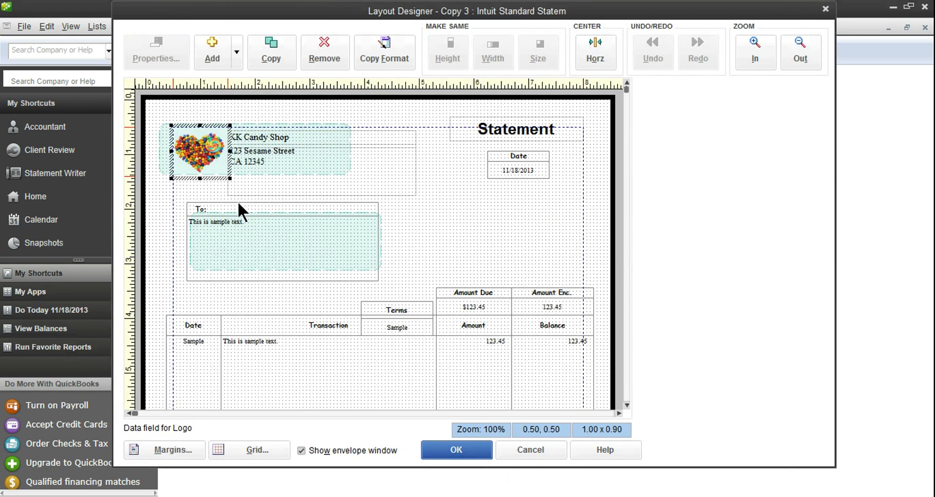
pyautogui.press('Delete')
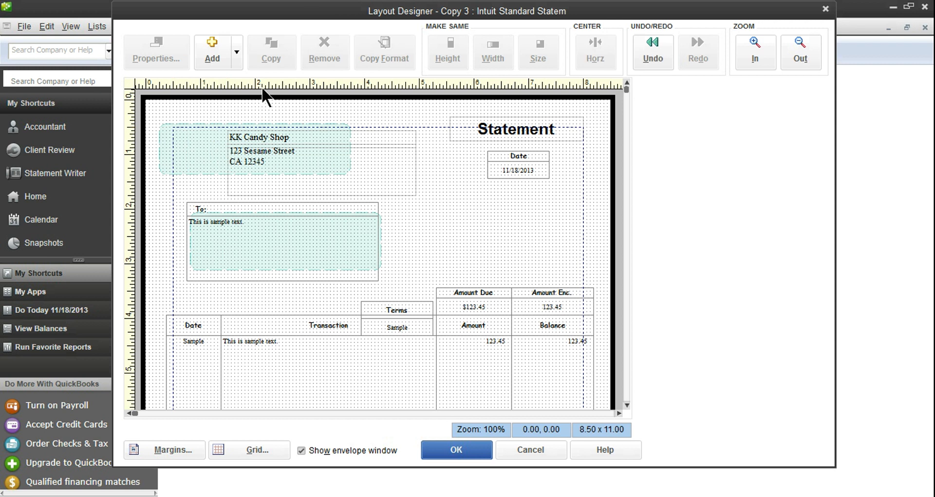
pyautogui.click(237, 49)
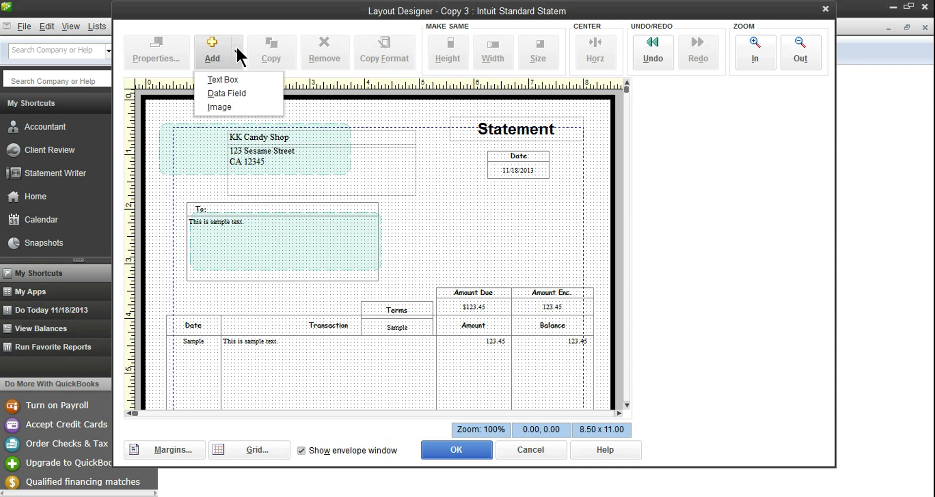
pyautogui.click(246, 105)
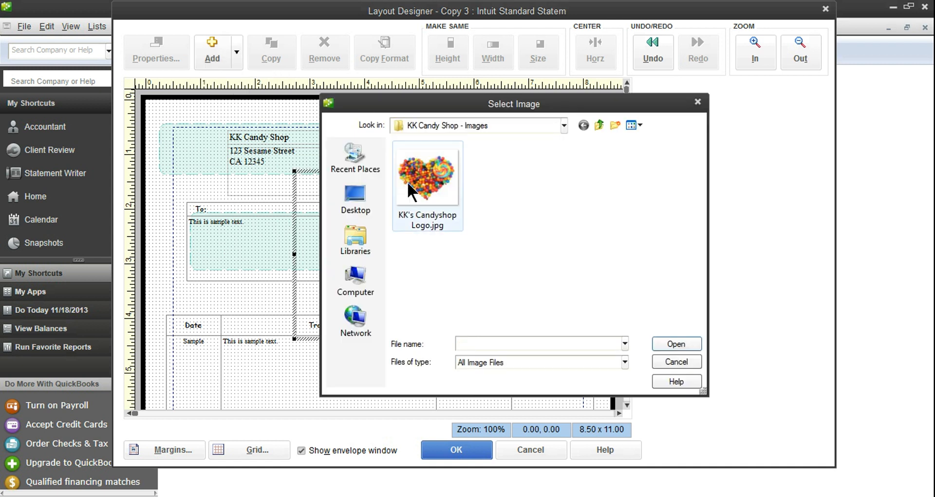
pyautogui.doubleClick(433, 184)
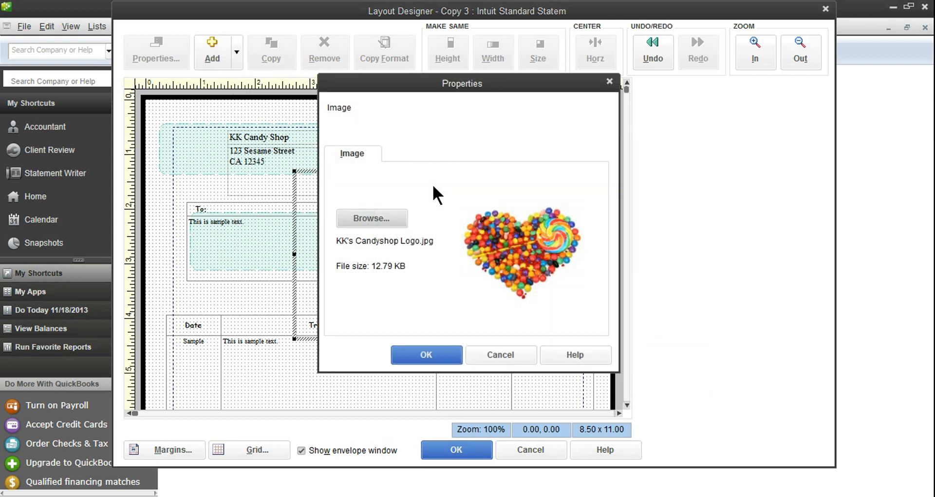
pyautogui.click(438, 355)
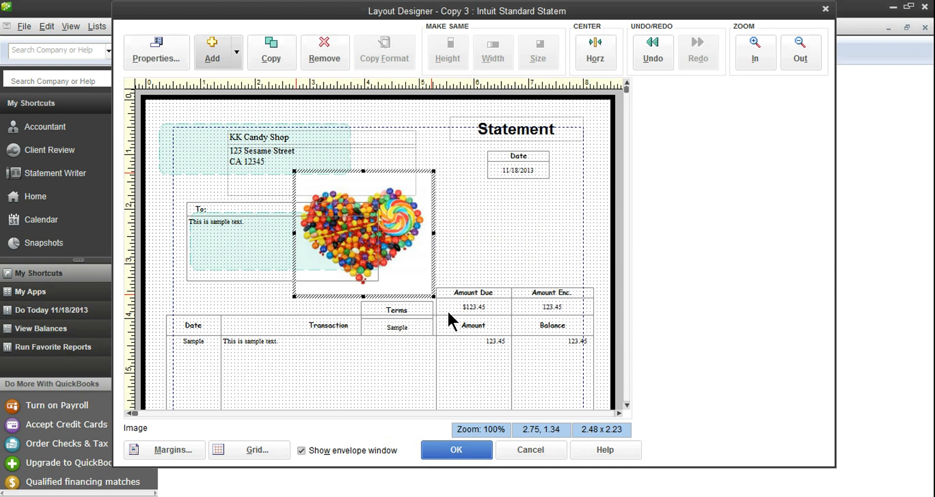
pyautogui.moveTo(432, 296)
pyautogui.mouseDown()
pyautogui.moveTo(344, 229)
pyautogui.moveTo(350, 235)
pyautogui.moveTo(214, 169)
pyautogui.mouseUp()
pyautogui.click(395, 200)
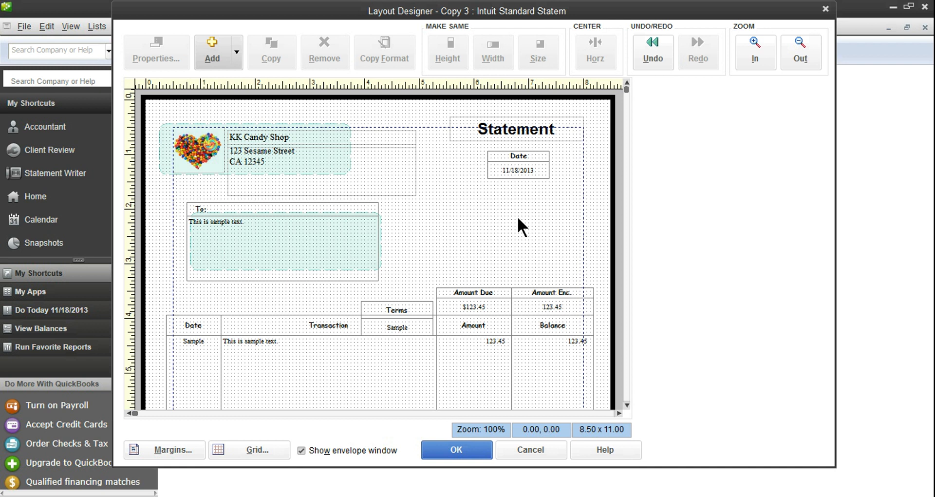
# Change the text color of the Statement title to dark purple.
pyautogui.doubleClick(518, 127)
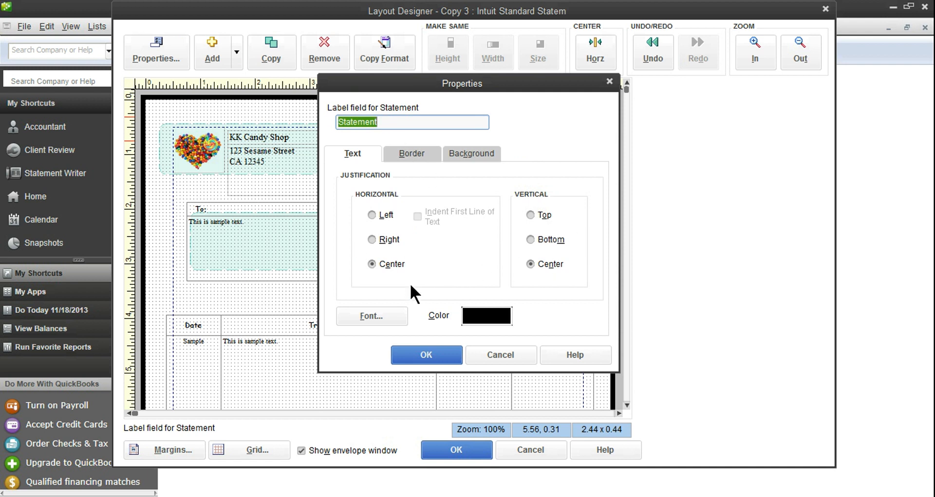
pyautogui.click(406, 157)
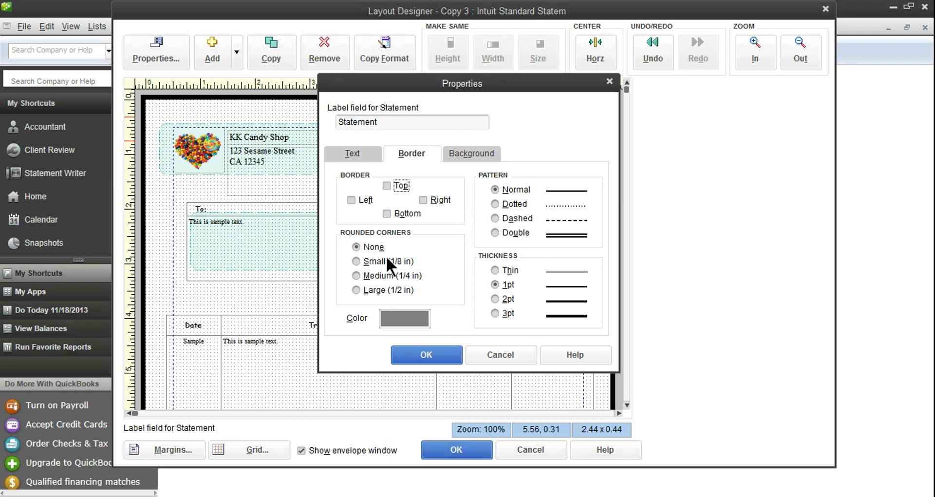
pyautogui.click(459, 155)
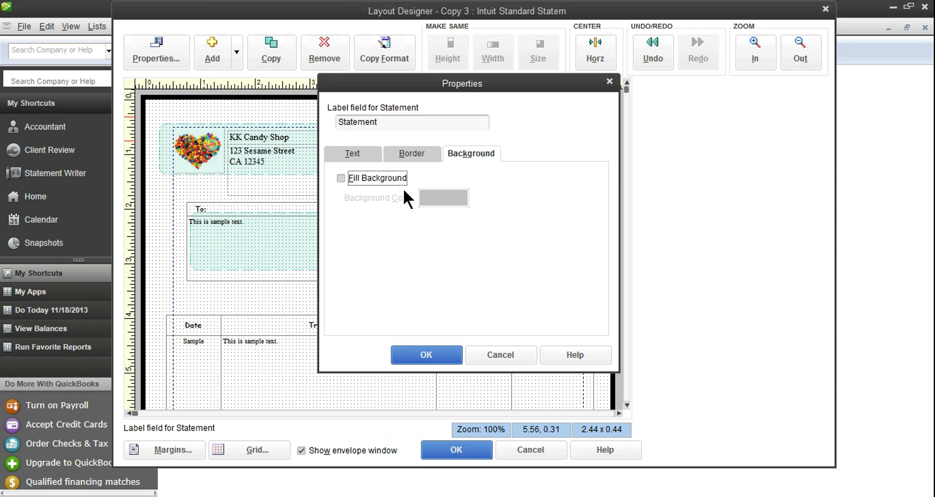
pyautogui.click(355, 153)
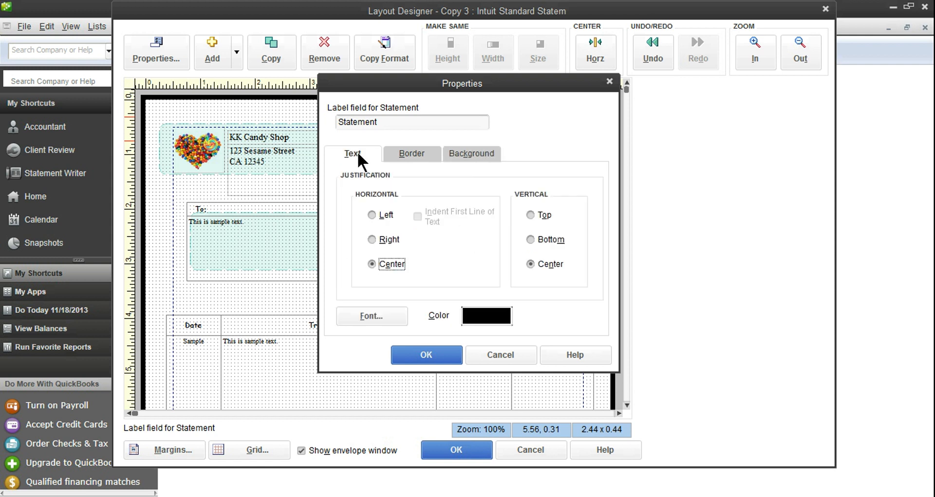
pyautogui.click(475, 319)
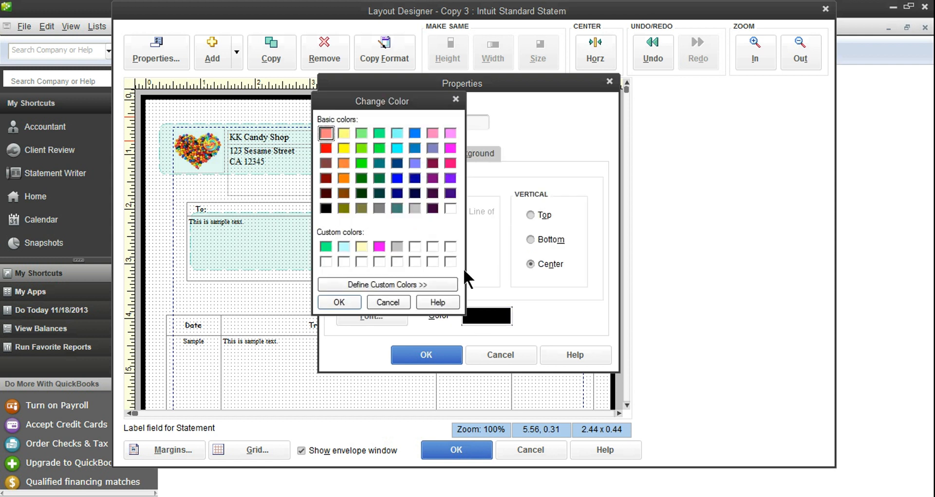
pyautogui.click(447, 191)
pyautogui.click(343, 300)
pyautogui.click(417, 352)
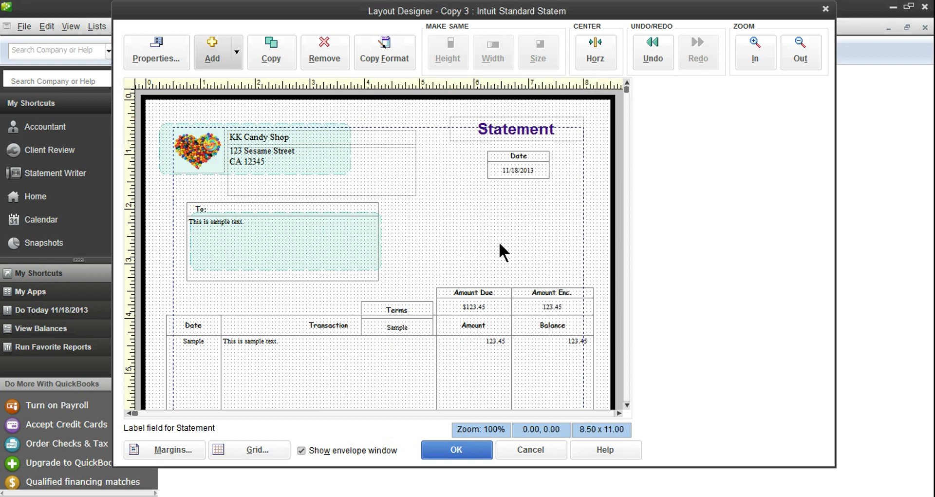
# Set the company name's font to Comic Sans MS, Bold, size 14, in Fuchsia.
pyautogui.doubleClick(256, 137)
pyautogui.click(384, 317)
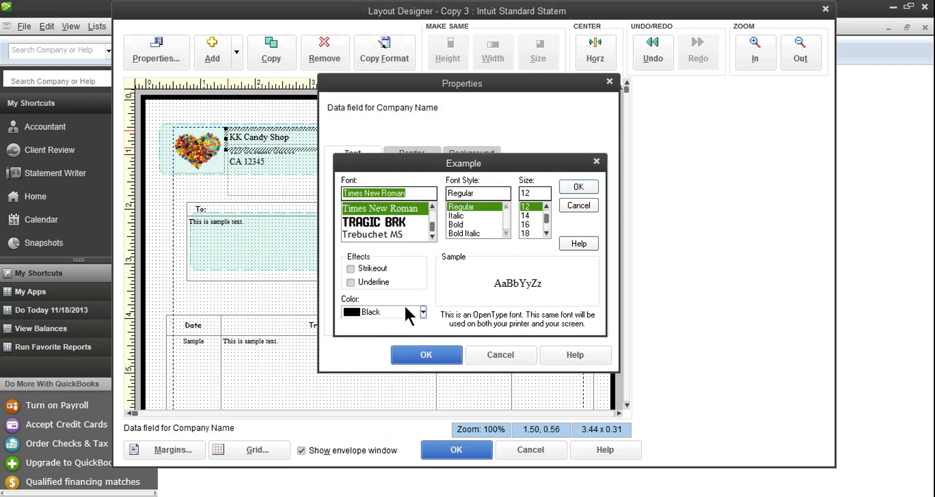
pyautogui.write('comic')
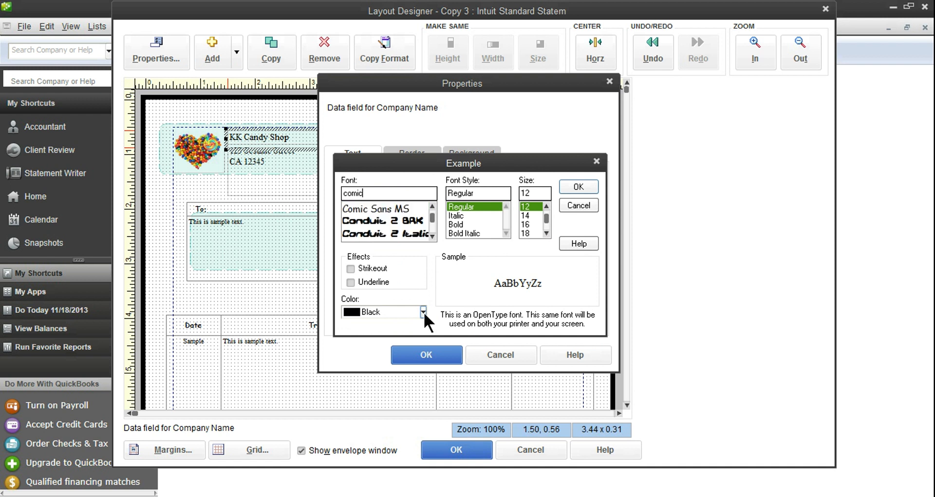
pyautogui.click(393, 206)
pyautogui.click(461, 214)
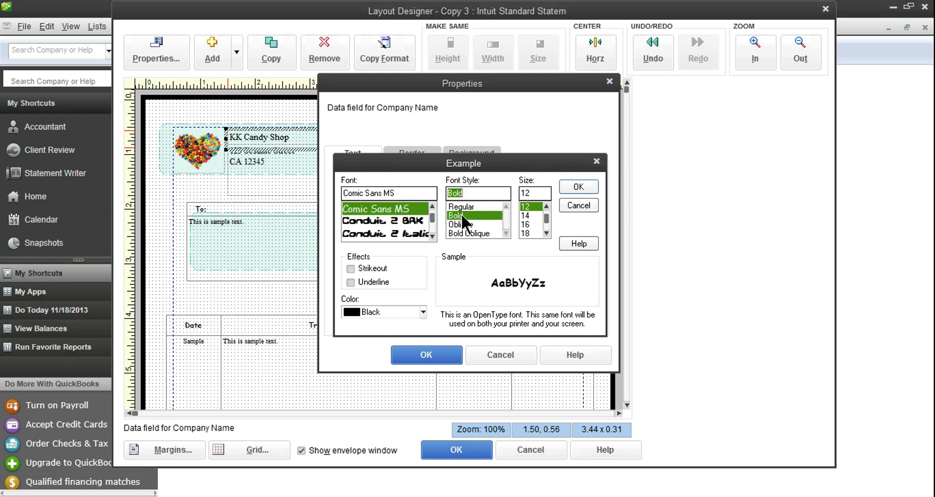
pyautogui.click(525, 215)
pyautogui.click(420, 307)
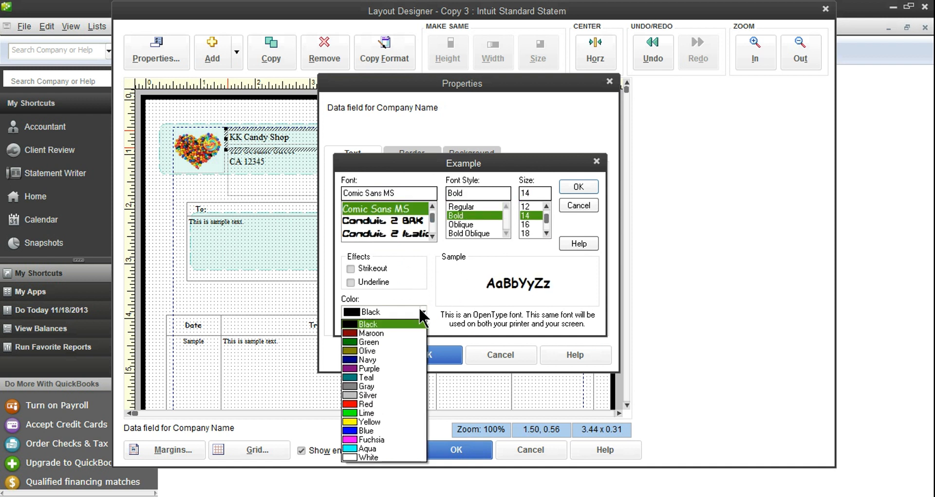
pyautogui.click(408, 440)
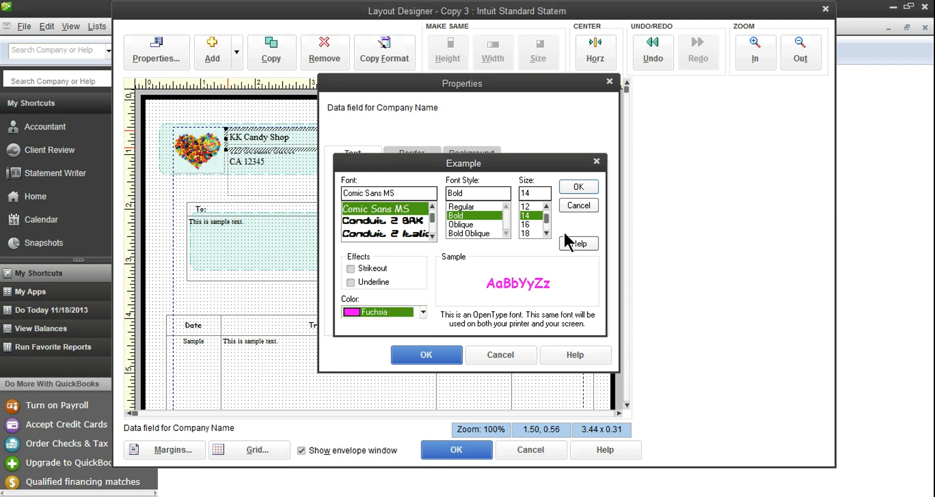
pyautogui.click(579, 187)
pyautogui.click(429, 354)
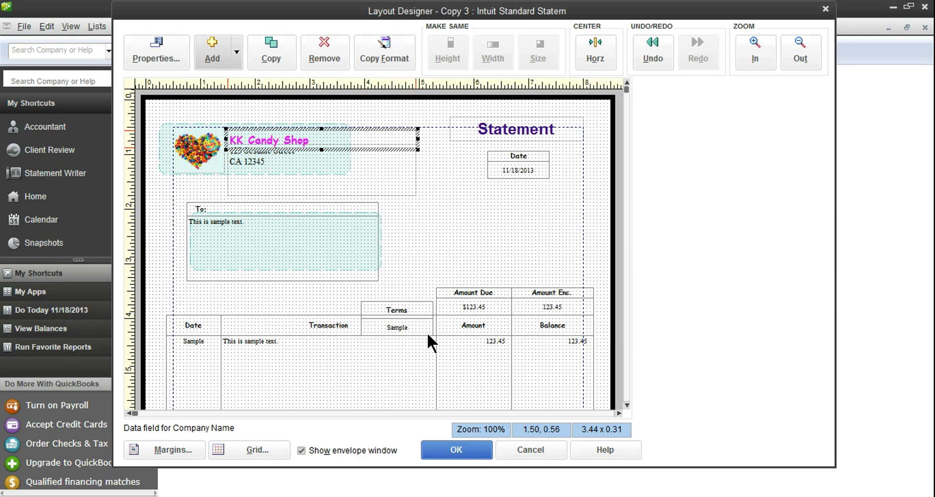
# Set the company address's font to Comic Sans MS, Bold, in Fuchsia.
pyautogui.doubleClick(318, 167)
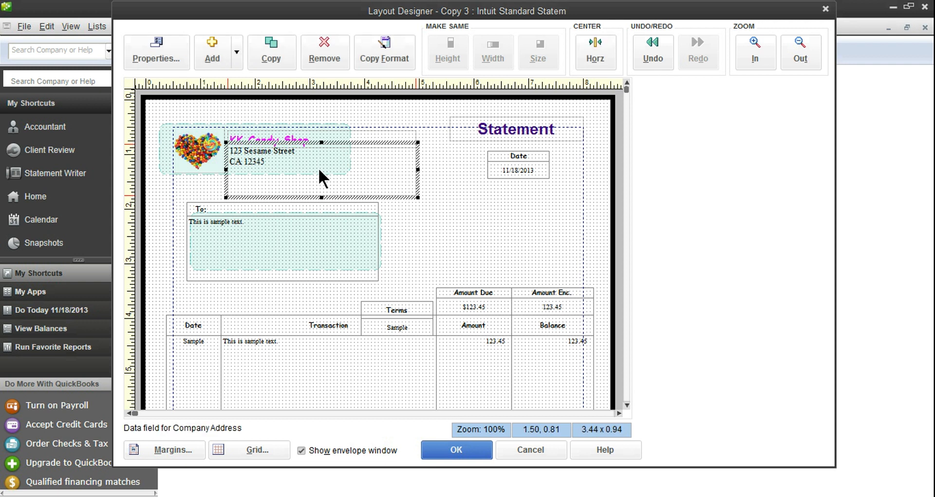
pyautogui.click(363, 316)
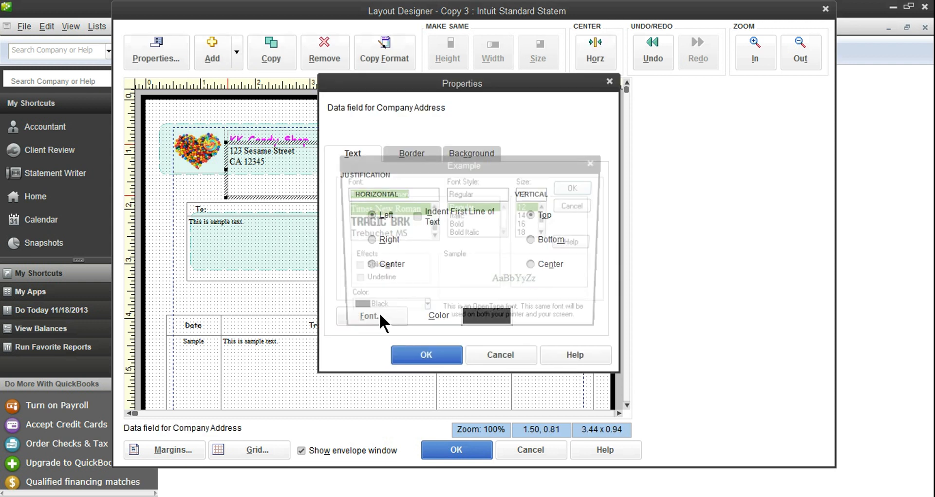
pyautogui.write('comic')
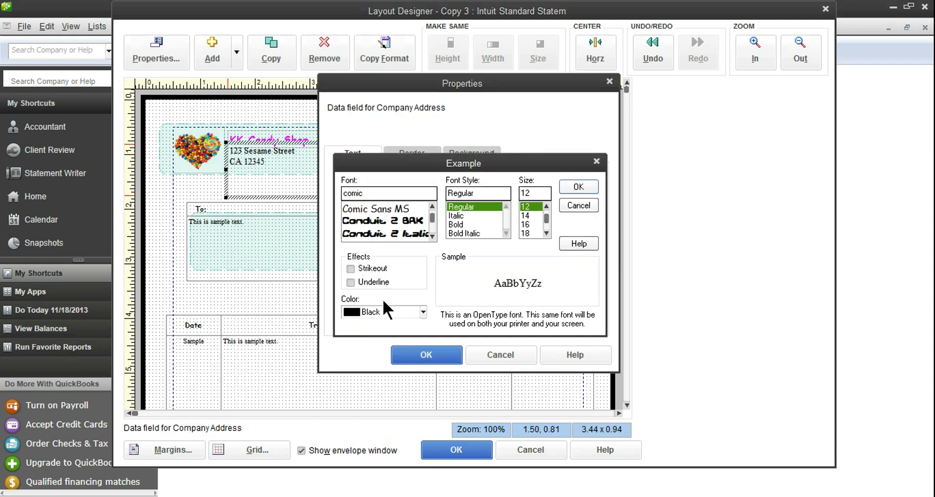
pyautogui.click(388, 206)
pyautogui.click(469, 215)
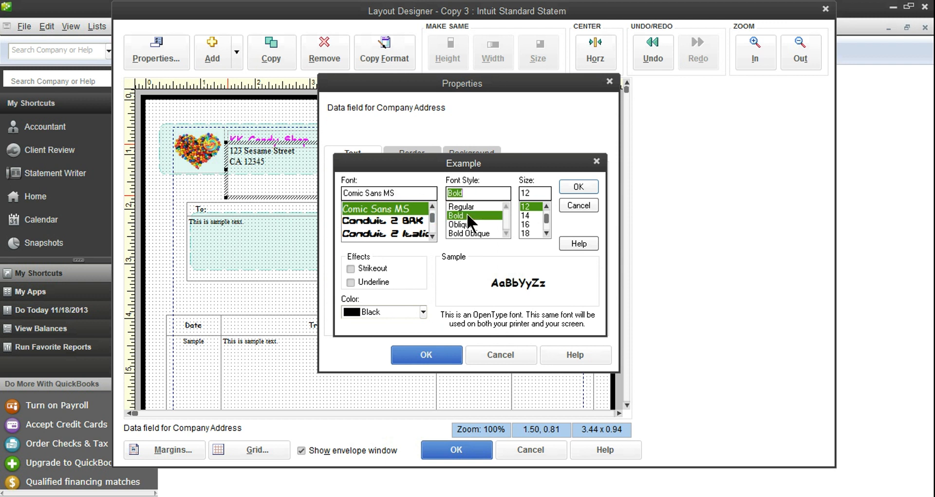
pyautogui.click(422, 309)
pyautogui.click(394, 441)
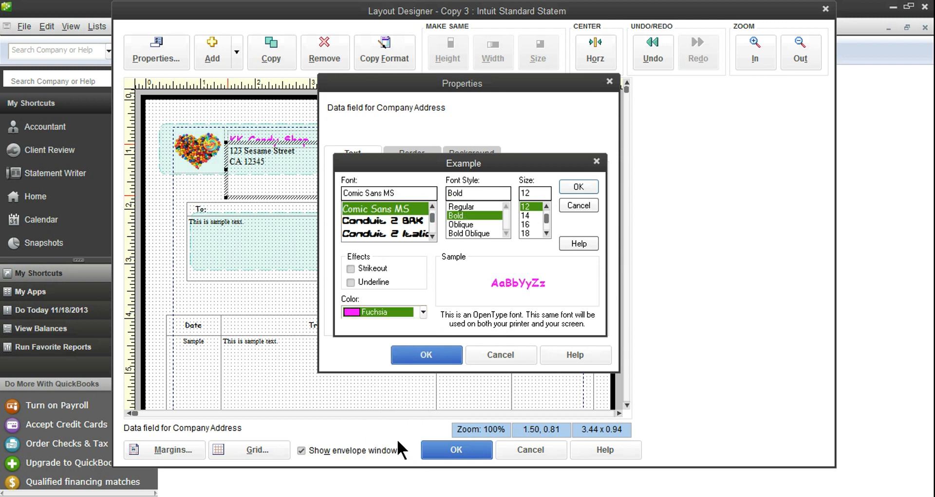
pyautogui.click(573, 186)
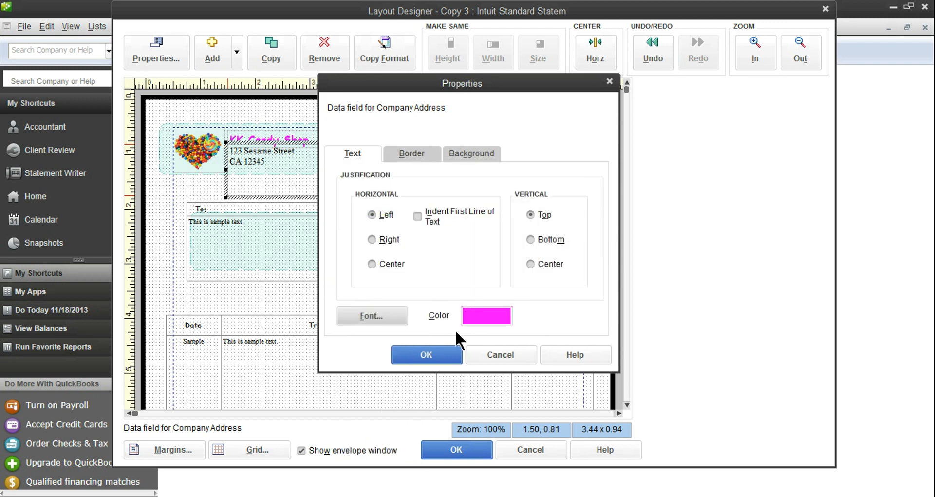
pyautogui.click(440, 352)
pyautogui.click(480, 284)
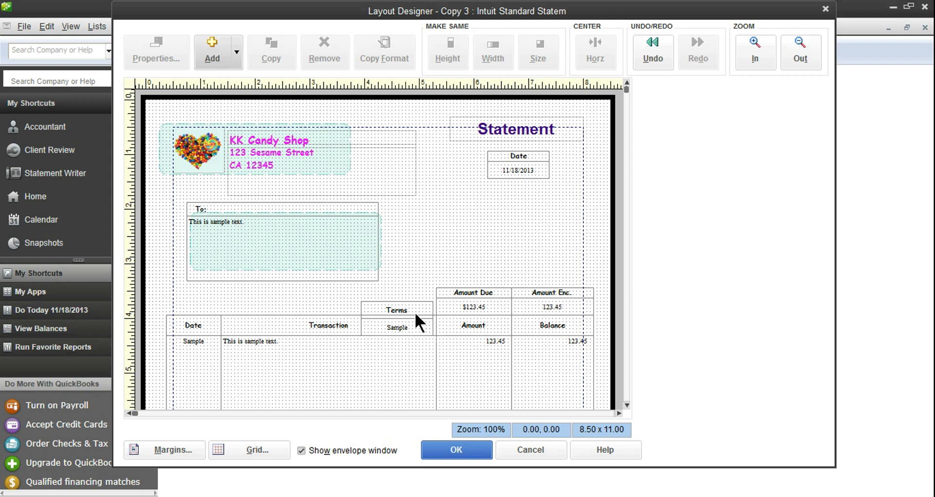
# Move the Terms label and its data field flush beside Amount Due, and shorten the label to 0.19 high to align with that row.
pyautogui.moveTo(416, 305); pyautogui.dragTo(418, 289)
pyautogui.moveTo(418, 328); pyautogui.dragTo(417, 311)
pyautogui.click(490, 249)
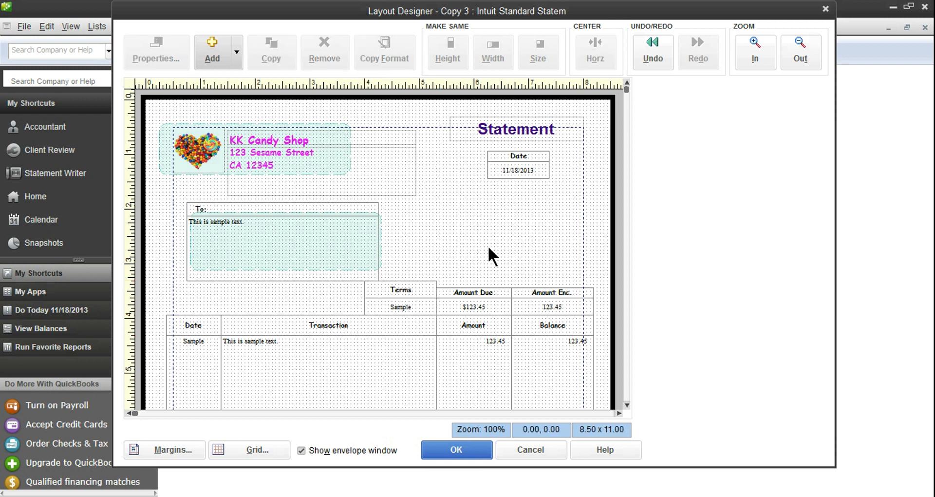
pyautogui.click(412, 288)
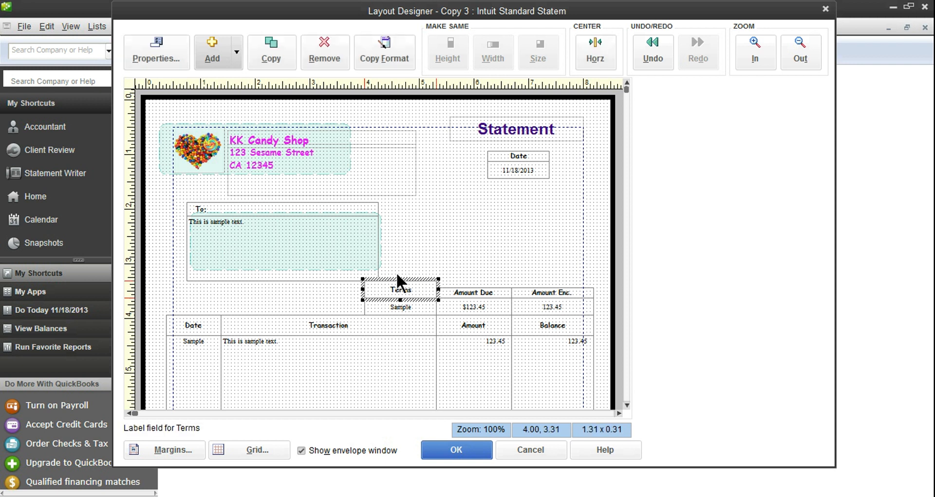
pyautogui.moveTo(400, 279); pyautogui.dragTo(399, 286)
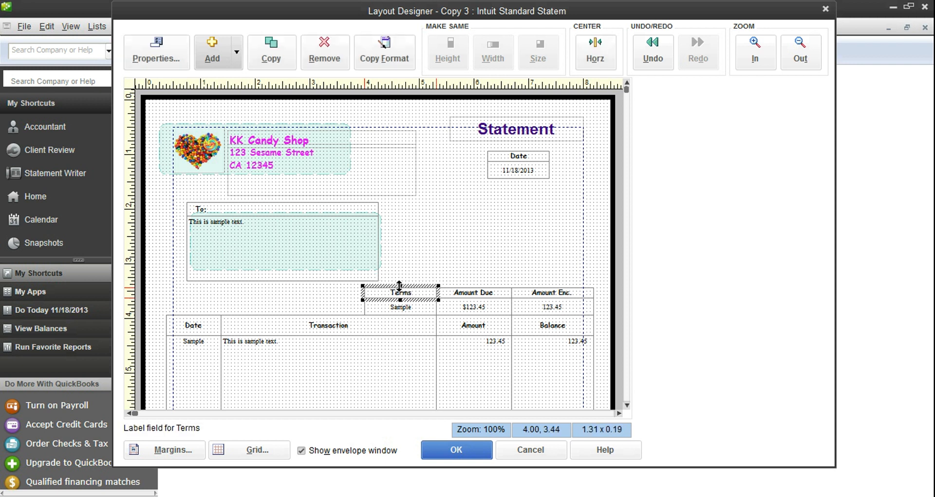
pyautogui.click(481, 254)
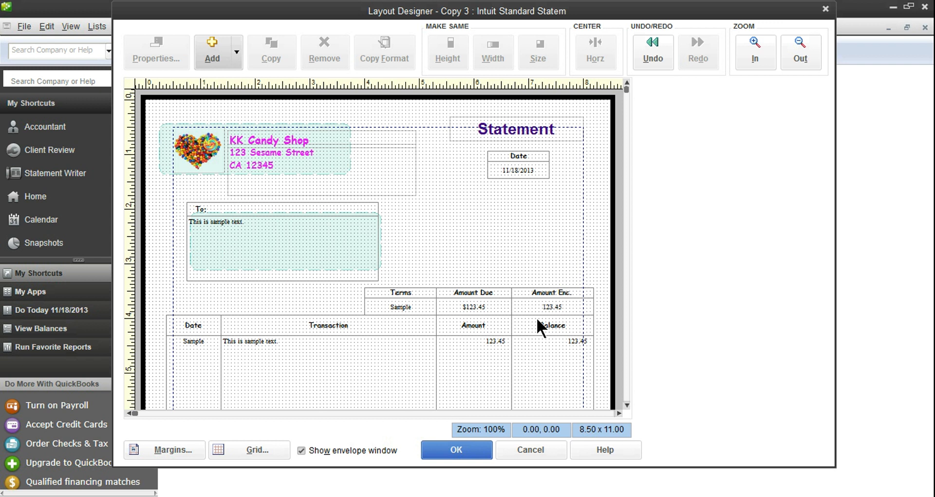
pyautogui.click(261, 232)
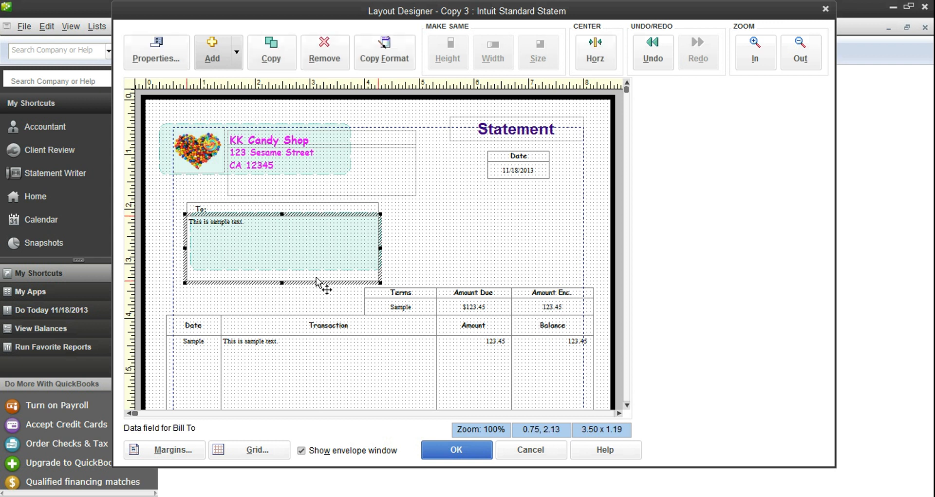
pyautogui.click(497, 173)
pyautogui.click(337, 357)
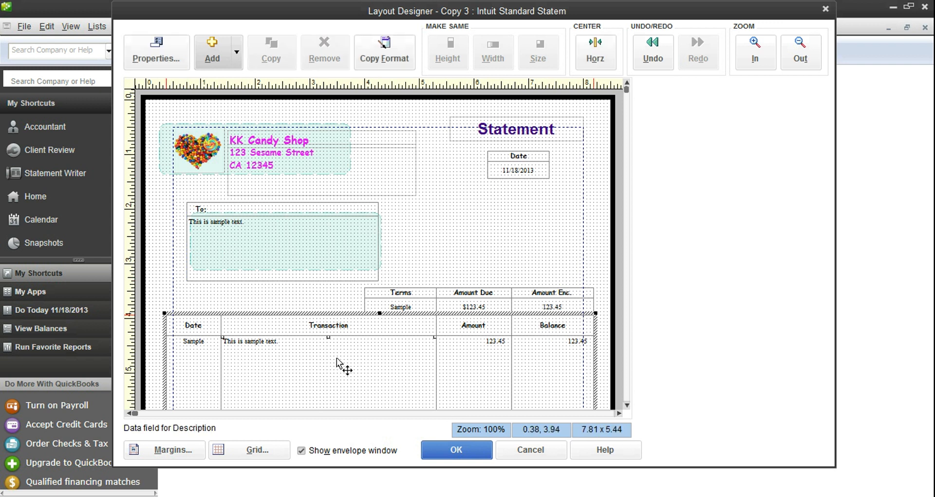
pyautogui.click(381, 332)
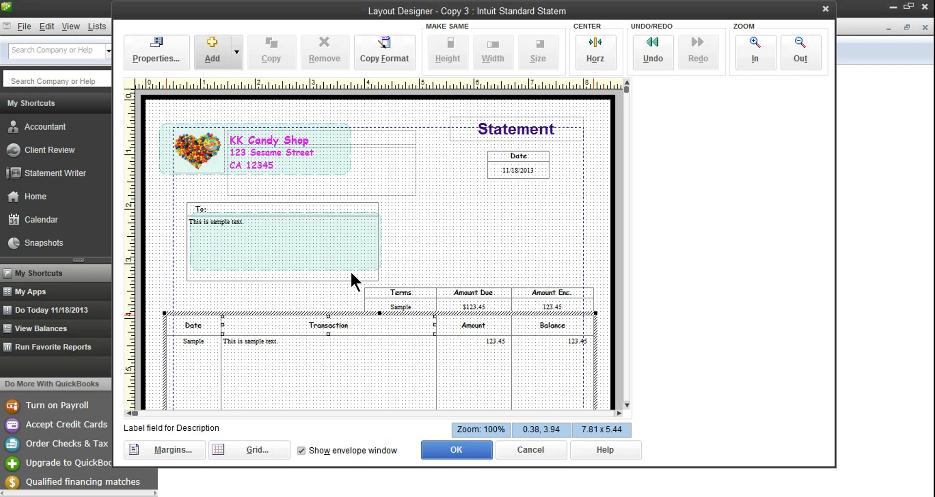
# Fill the background of the Date label below the Statement title with light green.
pyautogui.click(524, 157)
pyautogui.doubleClick(526, 156)
pyautogui.click(470, 154)
pyautogui.click(379, 176)
pyautogui.click(442, 202)
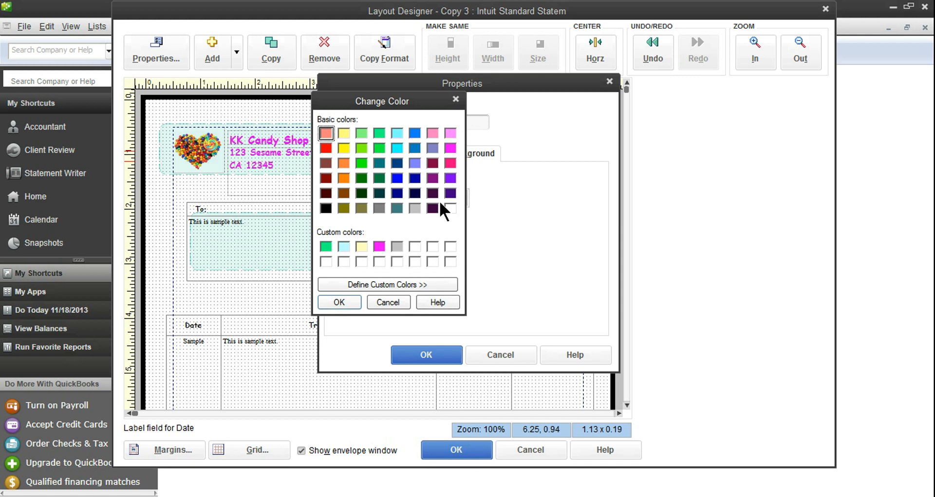
pyautogui.click(361, 132)
pyautogui.click(339, 302)
pyautogui.click(432, 351)
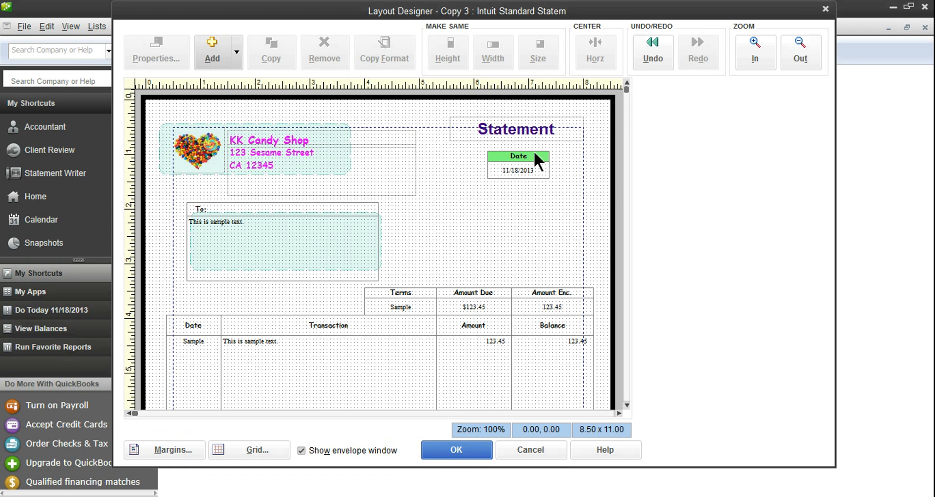
# Fill the background of the Bill To label (To:) with the same light green.
pyautogui.doubleClick(341, 208)
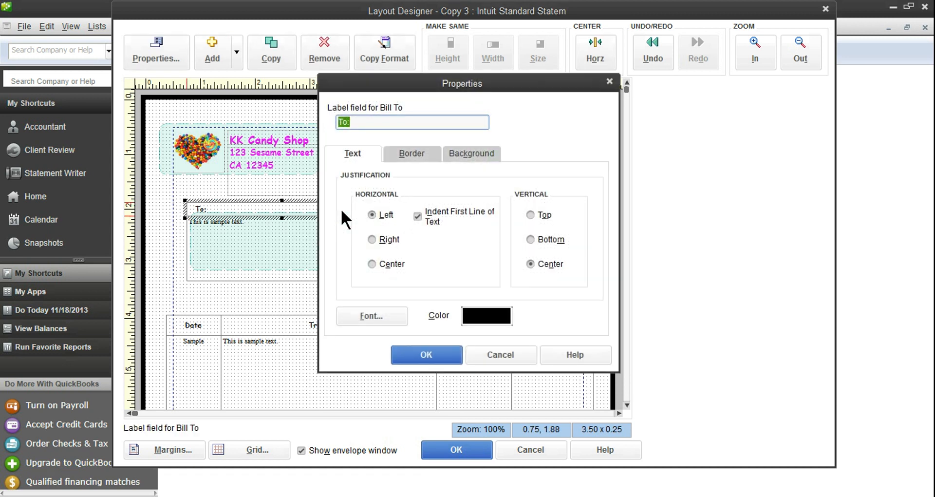
pyautogui.click(467, 153)
pyautogui.click(374, 176)
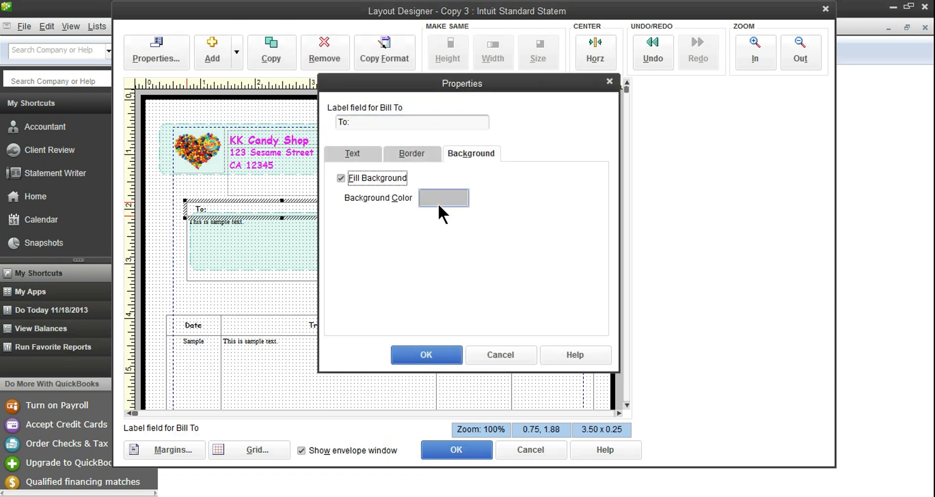
pyautogui.click(437, 205)
pyautogui.click(361, 131)
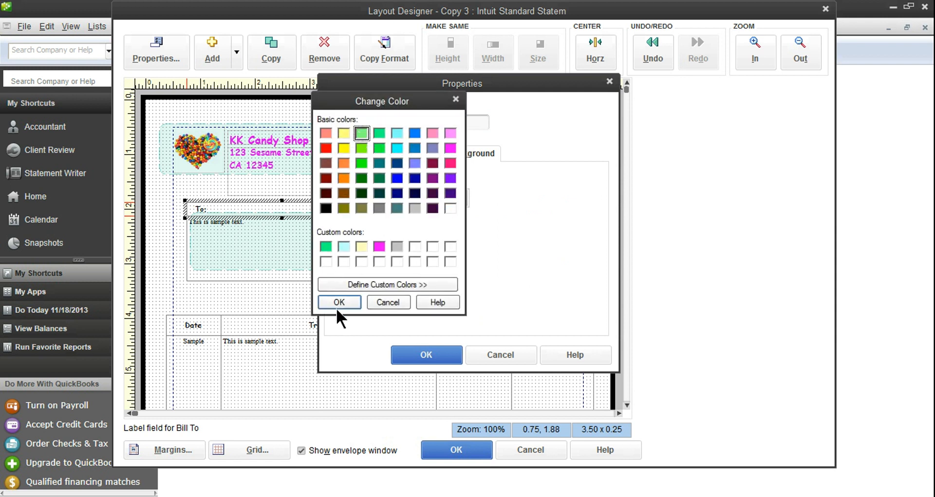
pyautogui.click(341, 297)
pyautogui.click(445, 357)
pyautogui.click(497, 278)
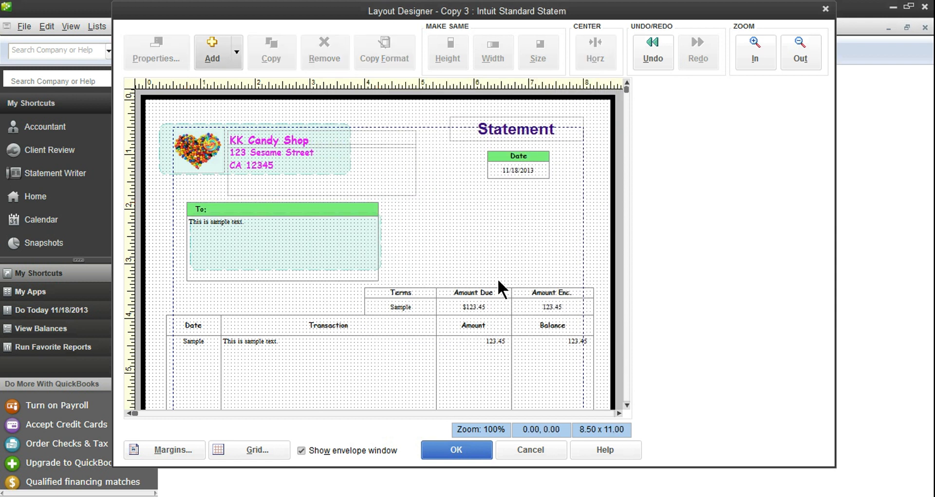
# Fill the background of the Terms label with light yellow.
pyautogui.doubleClick(408, 292)
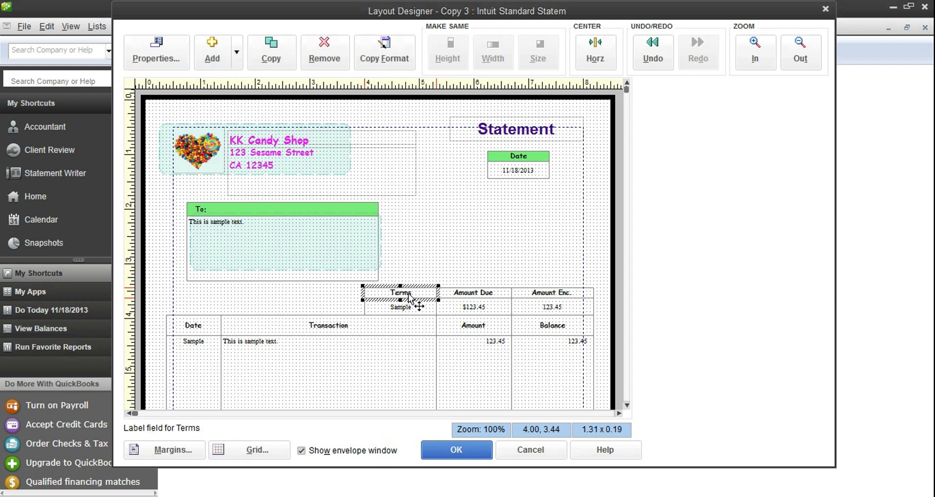
pyautogui.click(468, 154)
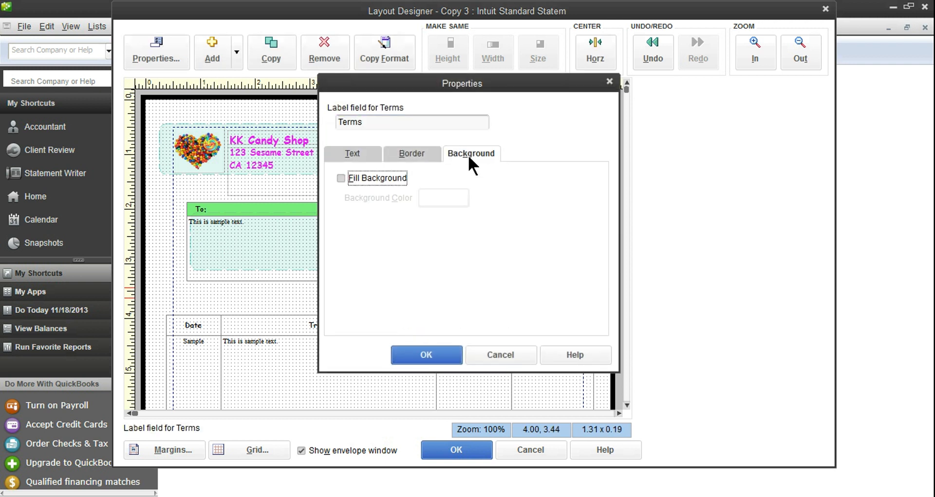
pyautogui.click(381, 175)
pyautogui.click(438, 197)
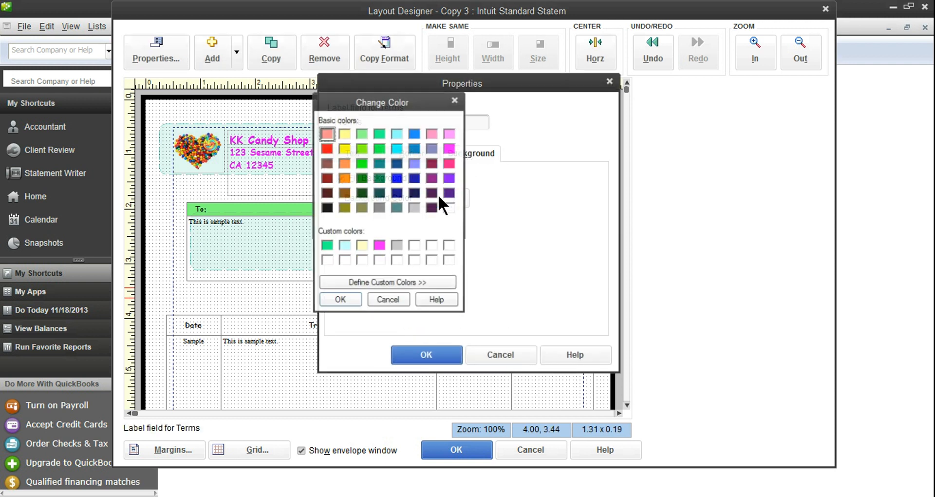
pyautogui.click(345, 132)
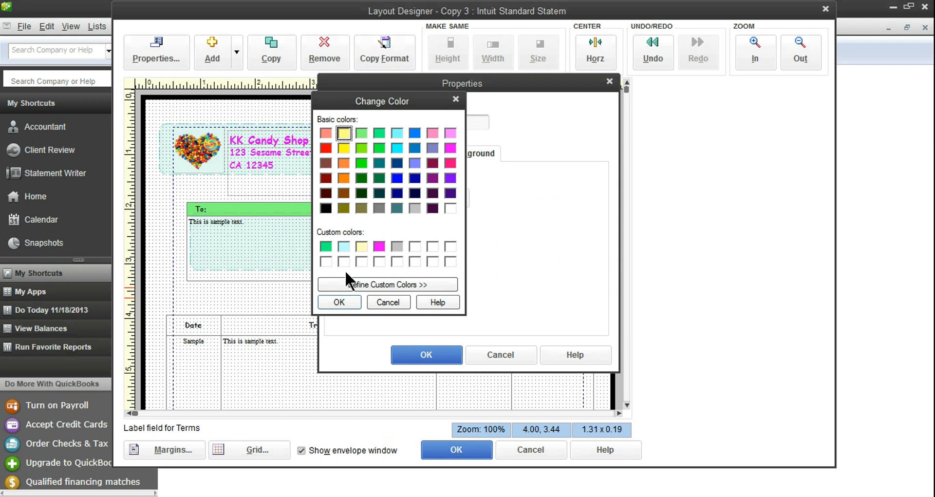
pyautogui.click(345, 302)
pyautogui.click(424, 353)
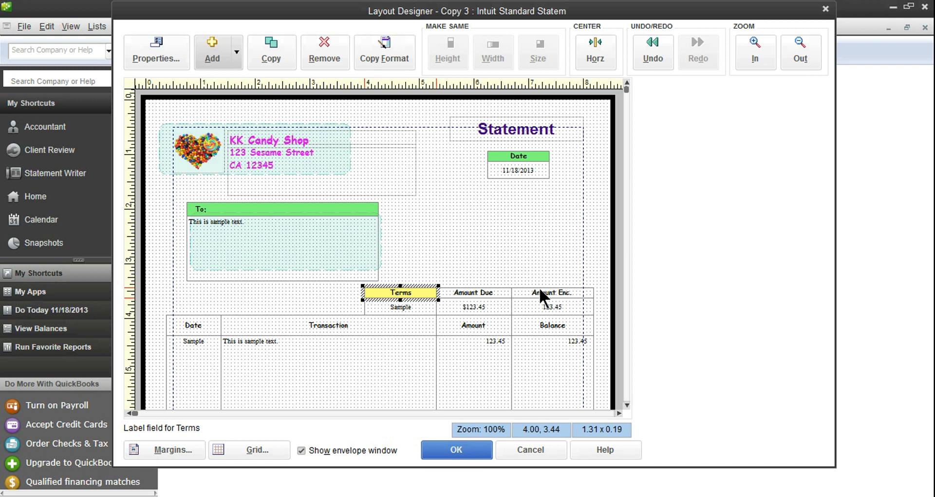
# Copy the Terms label's format to the adjacent Amount Due and Amount Enc. labels.
pyautogui.click(390, 56)
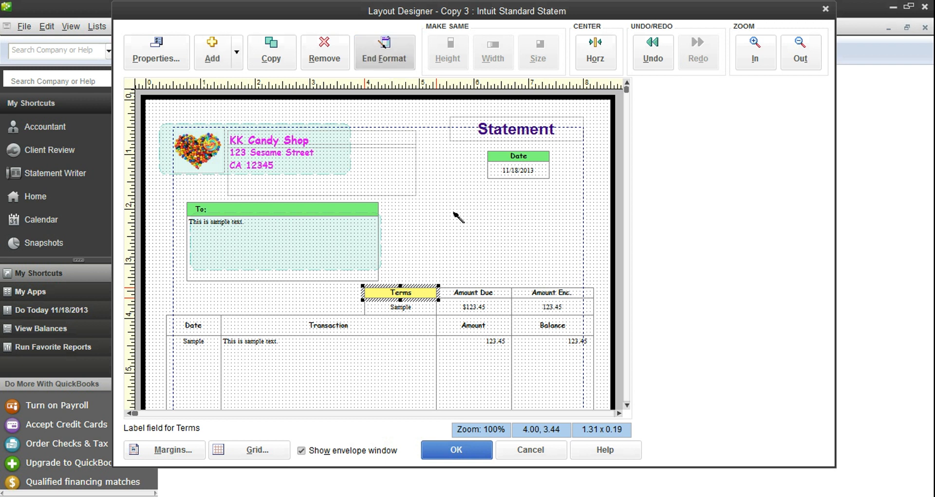
pyautogui.click(477, 294)
pyautogui.click(538, 295)
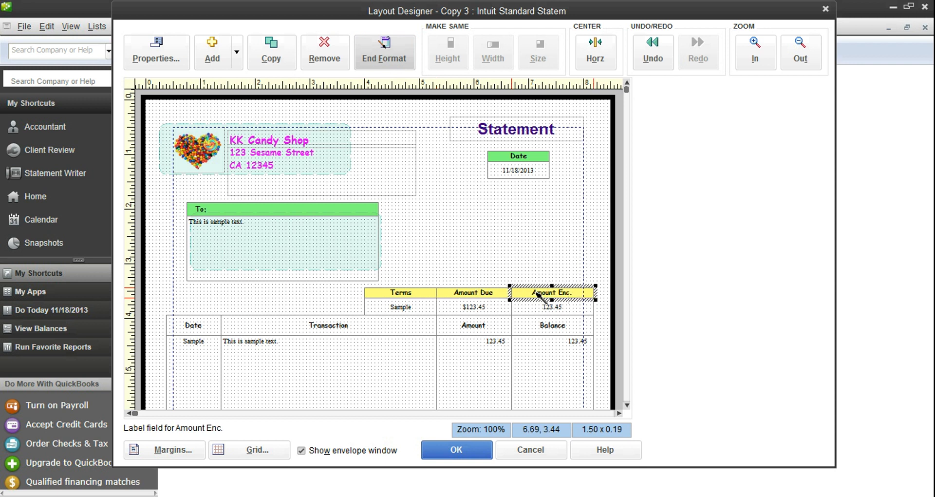
pyautogui.click(396, 49)
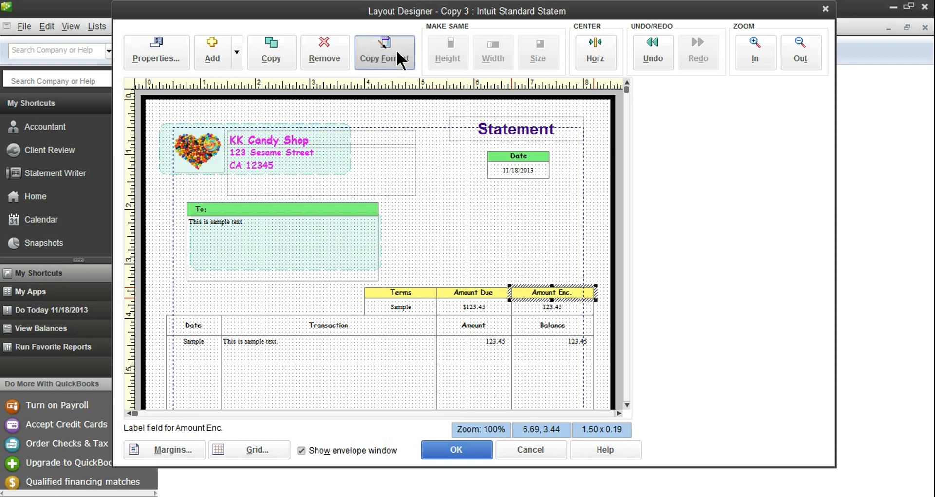
# Fill the background of the Date column header in the transaction table with light pink.
pyautogui.doubleClick(182, 324)
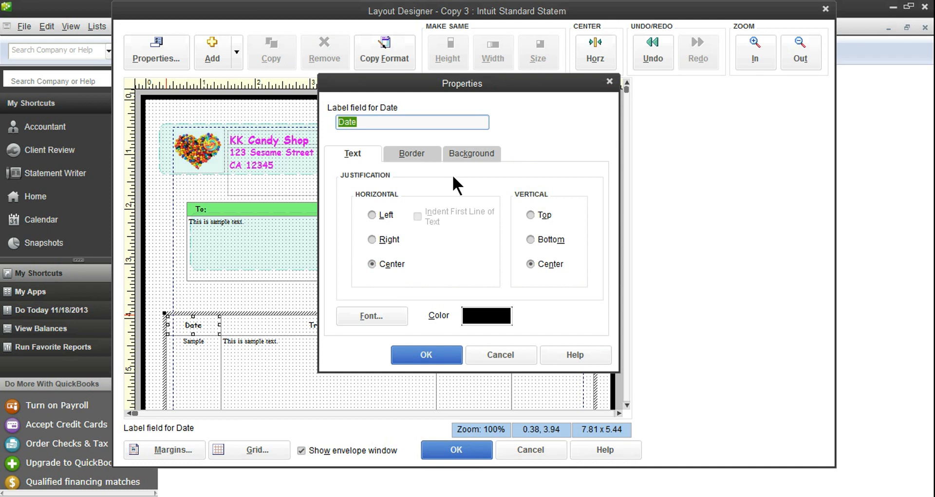
pyautogui.click(471, 152)
pyautogui.click(391, 177)
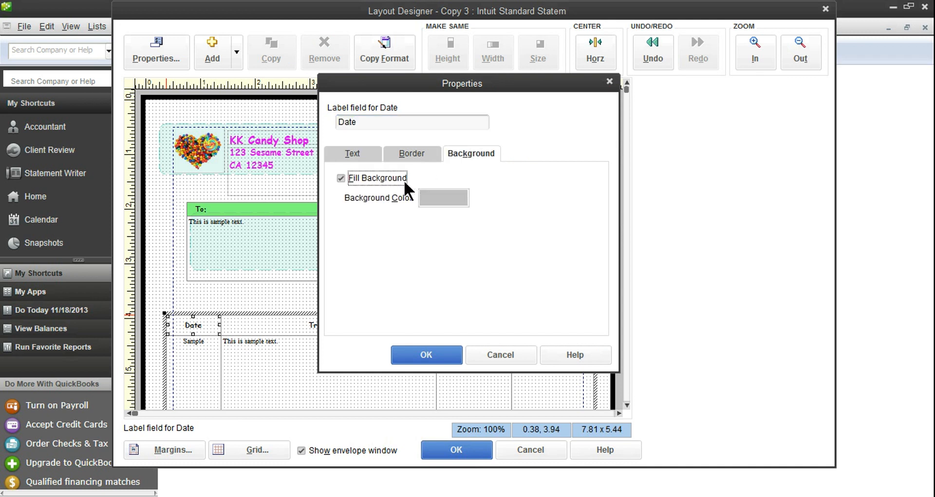
pyautogui.click(434, 199)
pyautogui.click(450, 132)
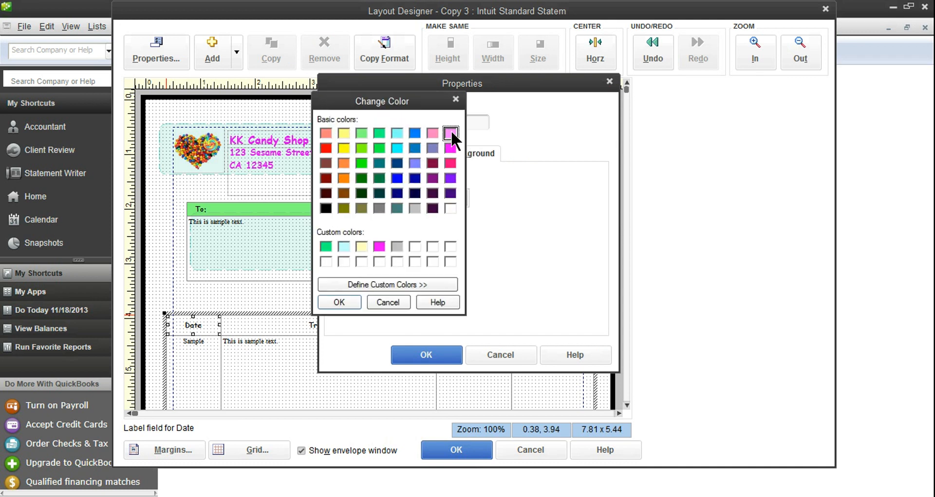
pyautogui.click(342, 298)
pyautogui.click(407, 359)
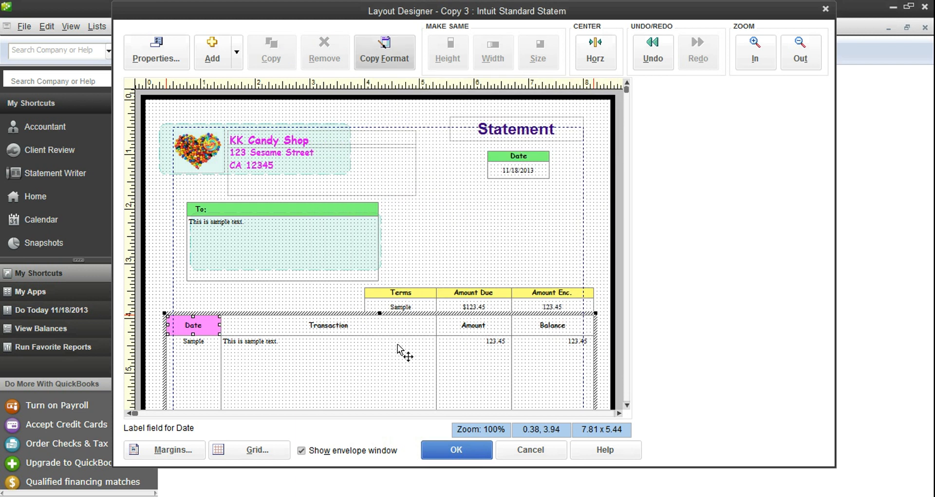
# Copy the Date column header's format to the Transaction, Amount and Balance headers.
pyautogui.click(392, 54)
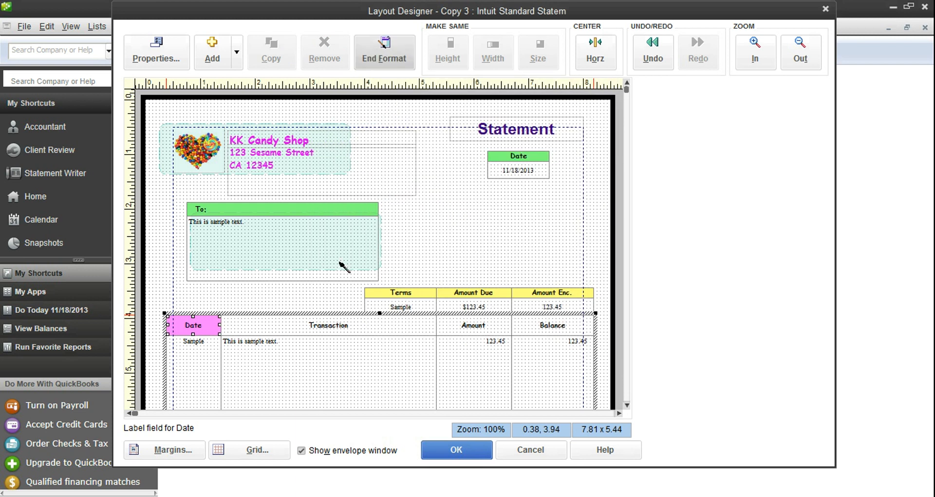
pyautogui.click(296, 325)
pyautogui.click(469, 326)
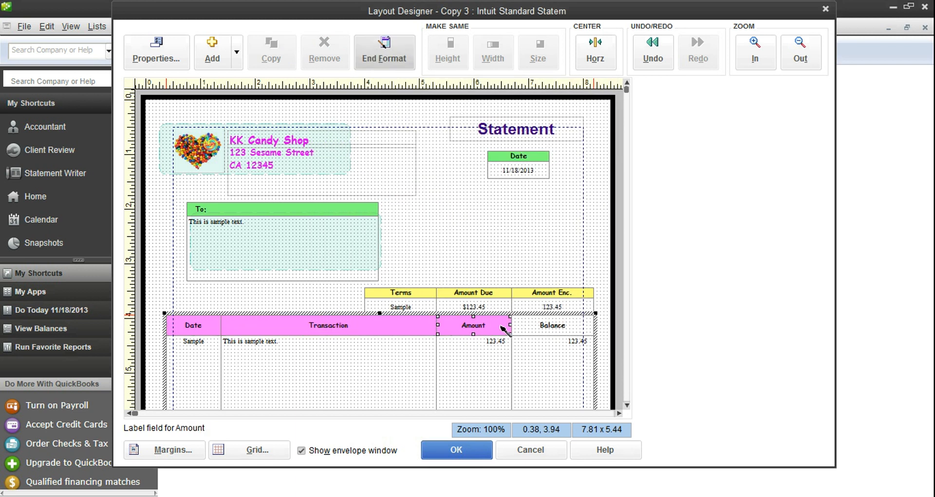
pyautogui.click(540, 329)
pyautogui.click(398, 56)
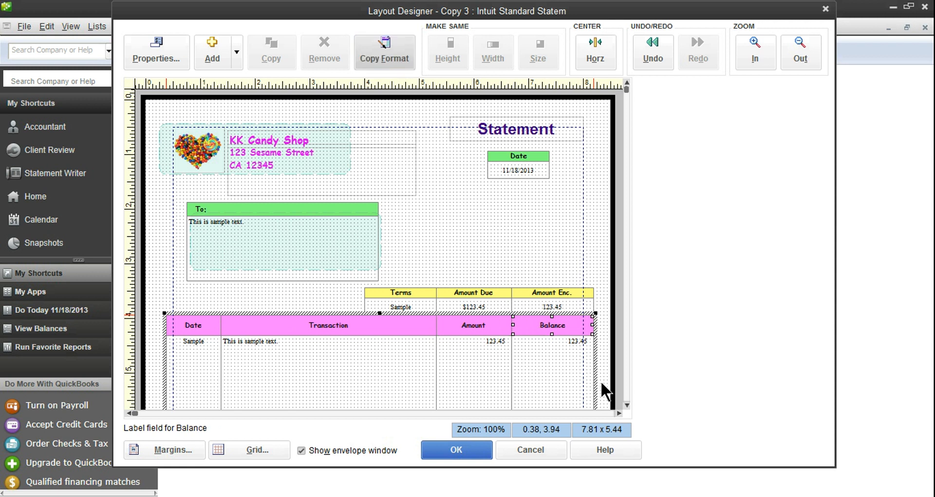
# Fill the background of the CURRENT label in the aging row at the foot of the statement with light cyan.
pyautogui.scroll(-5, 625, 407)
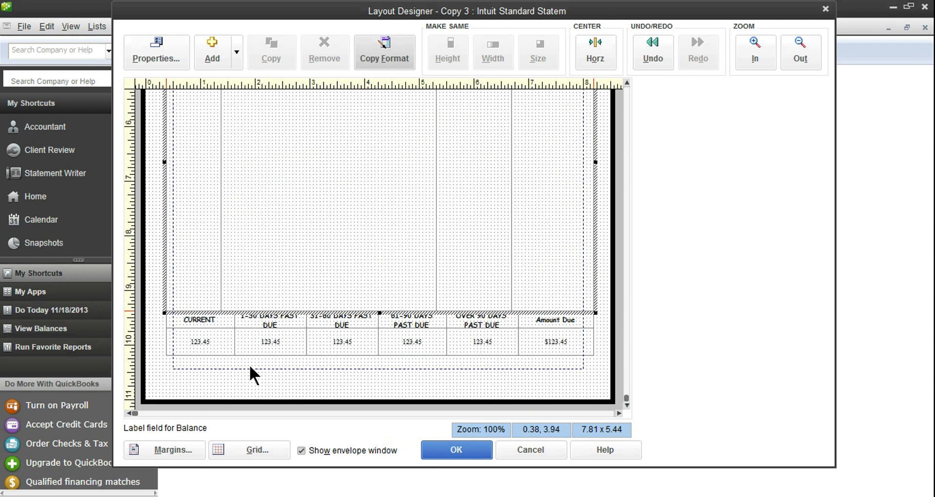
pyautogui.click(218, 322)
pyautogui.doubleClick(218, 324)
pyautogui.click(471, 153)
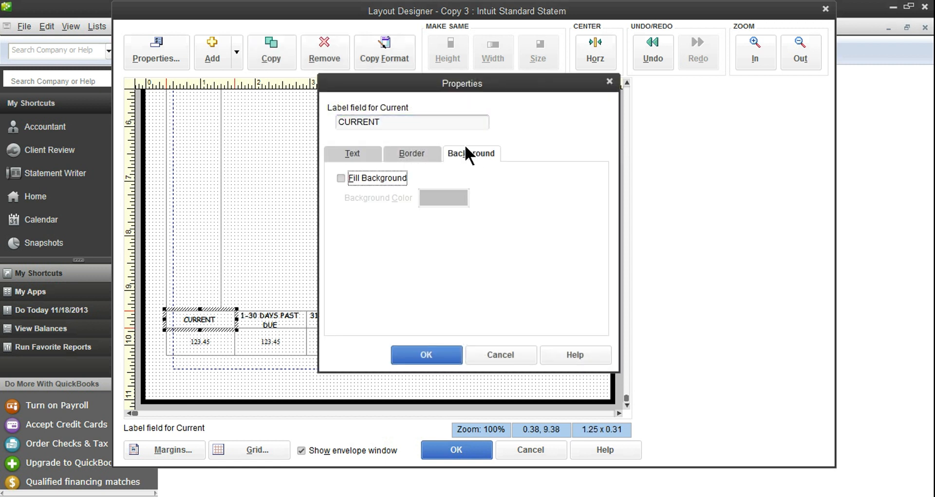
pyautogui.click(378, 178)
pyautogui.click(432, 198)
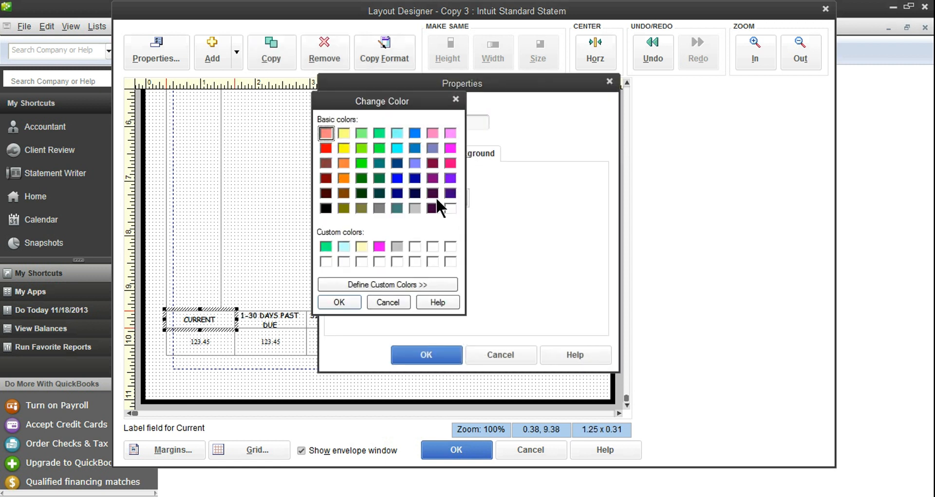
pyautogui.click(396, 134)
pyautogui.click(341, 301)
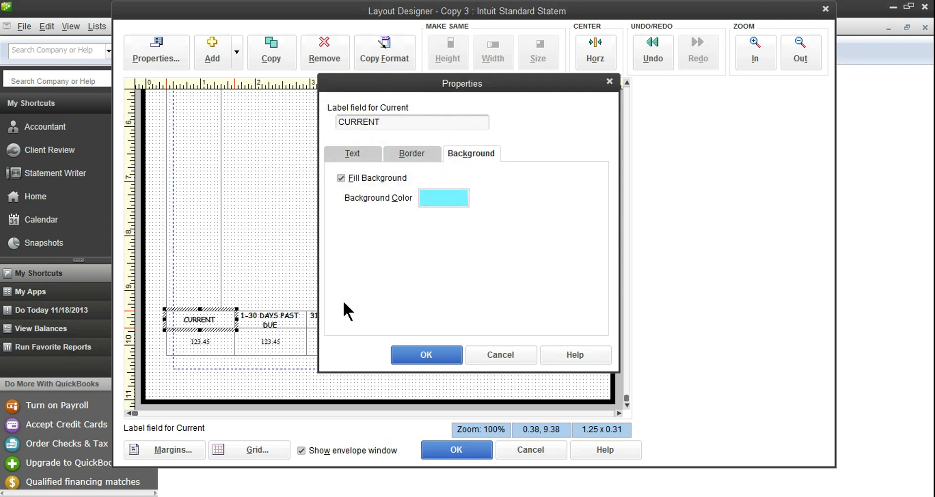
pyautogui.click(427, 355)
# Copy the CURRENT label's format to the 1-30, 31-60, 61-90 and OVER 90 DAYS PAST DUE labels and the Amount Due label beside them.
pyautogui.click(397, 61)
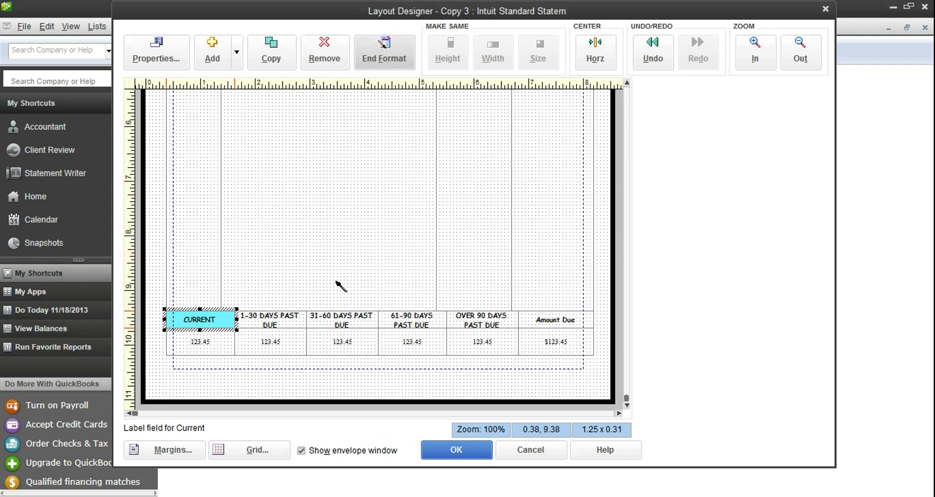
pyautogui.click(291, 325)
pyautogui.click(336, 325)
pyautogui.click(395, 336)
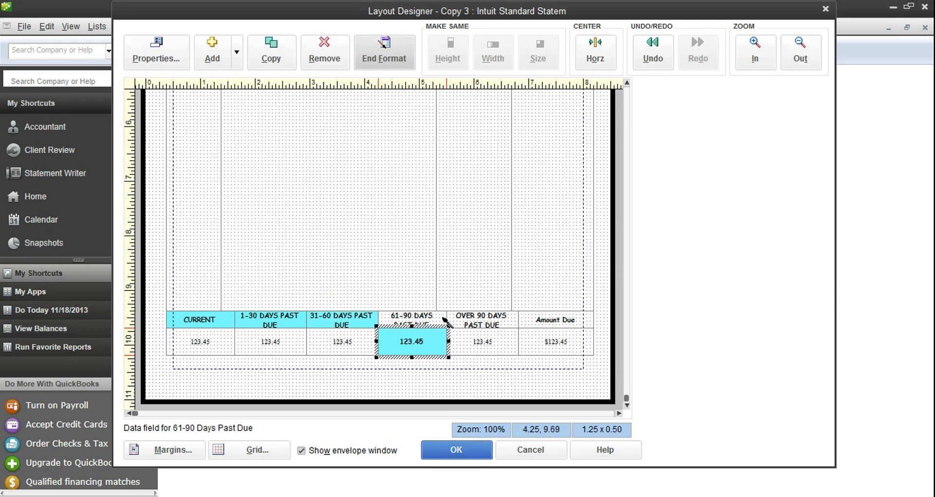
pyautogui.click(653, 57)
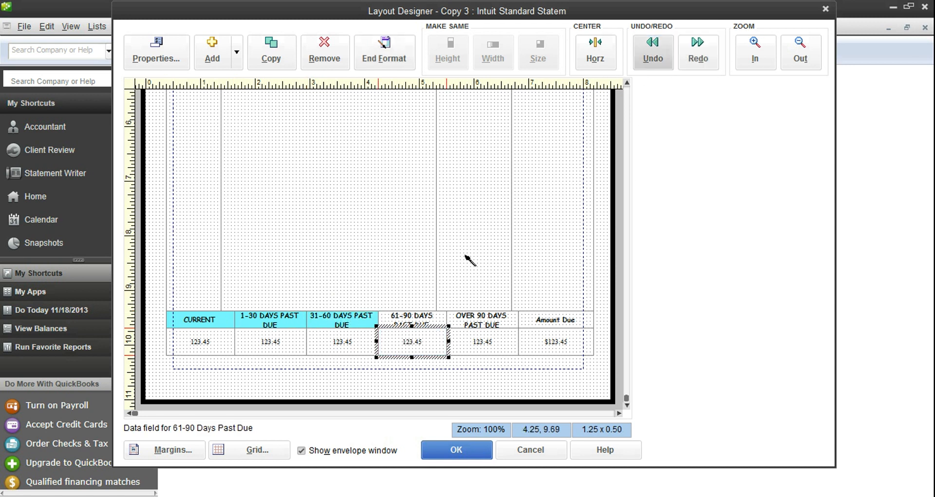
pyautogui.click(415, 319)
pyautogui.click(494, 320)
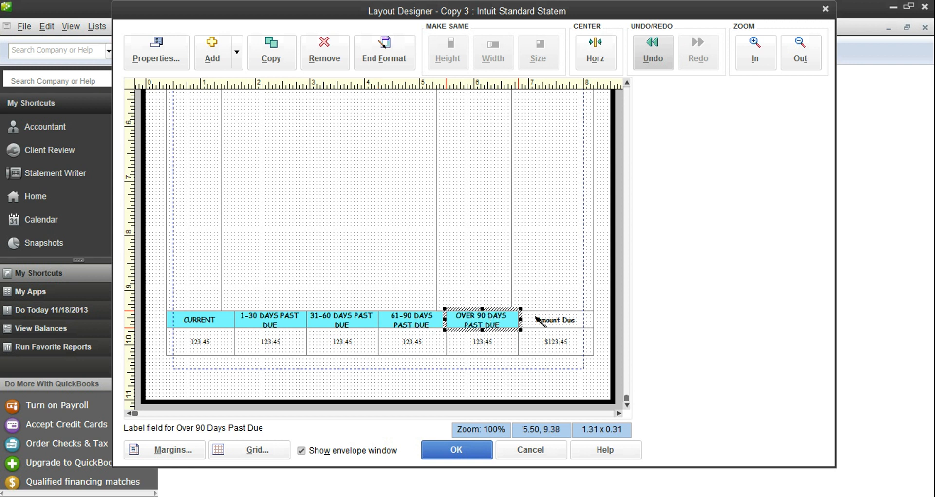
pyautogui.click(549, 319)
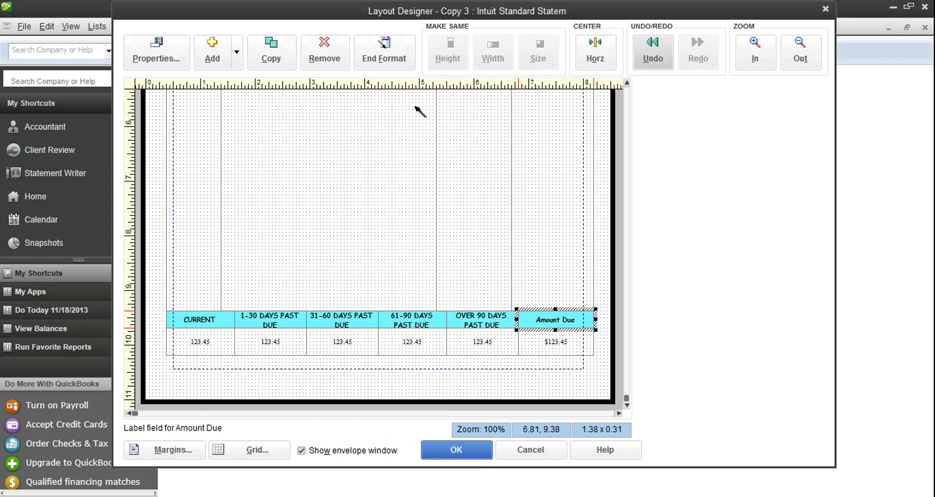
pyautogui.click(384, 48)
# Accept the layout, rename the template as KK Statement 11-18-13, and save the customization.
pyautogui.moveTo(626, 80); pyautogui.dragTo(625, 80)
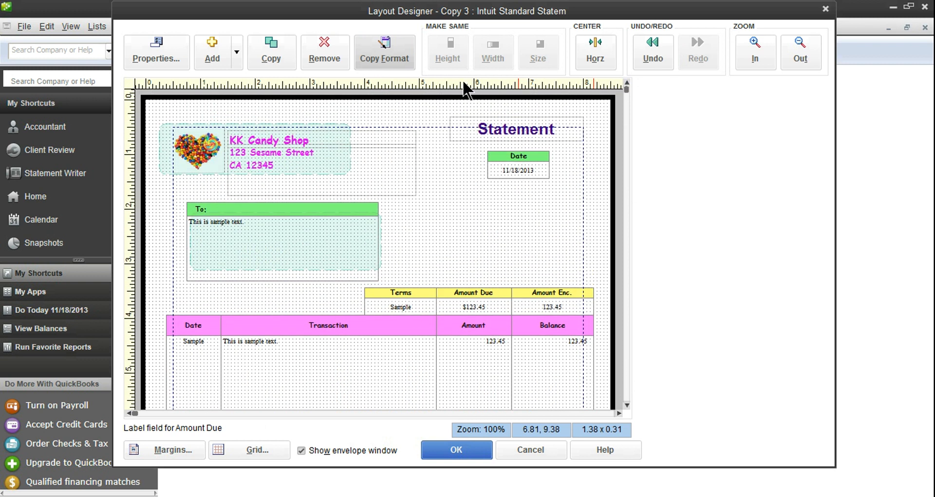
pyautogui.click(448, 451)
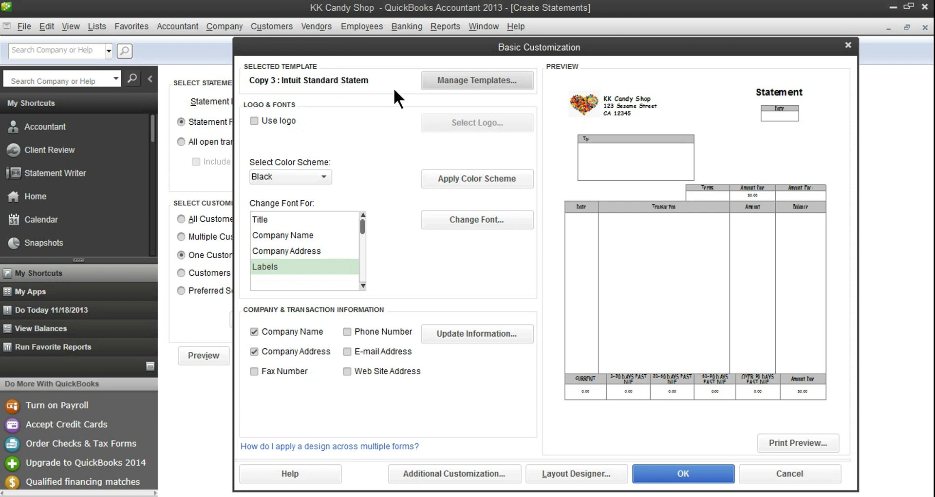
pyautogui.click(455, 88)
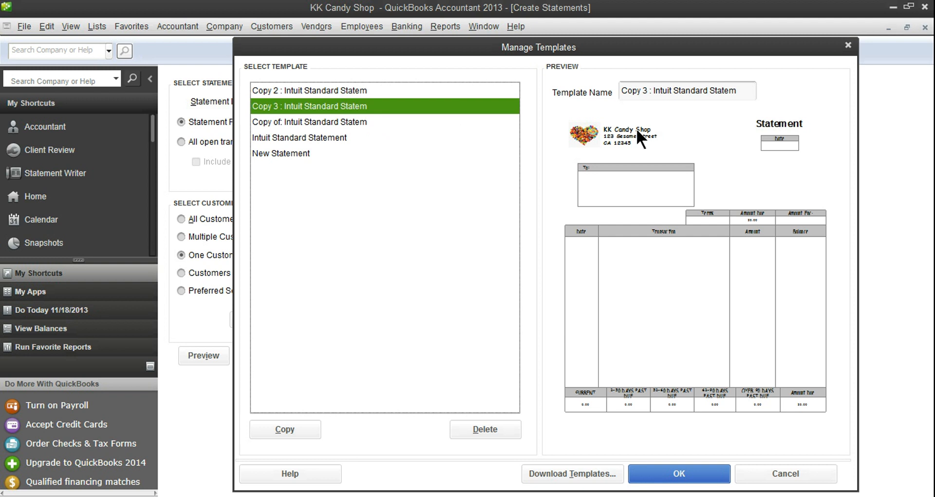
pyautogui.click(743, 93)
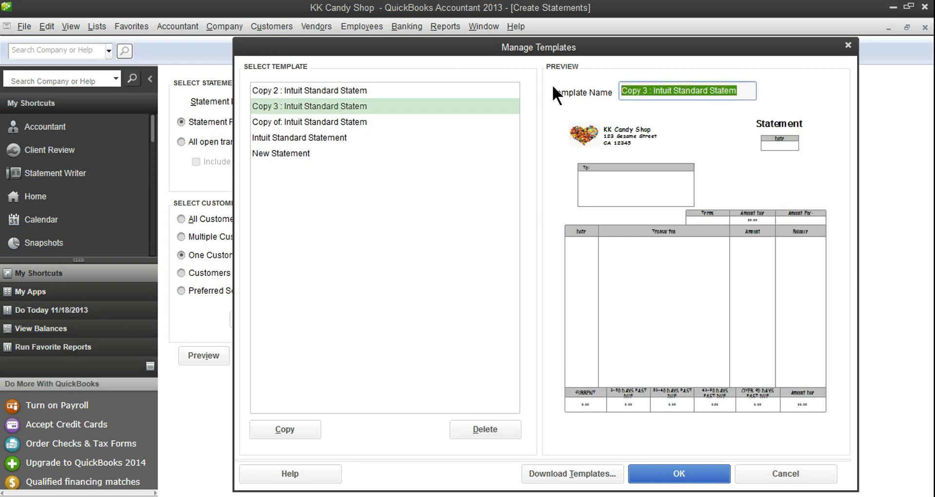
pyautogui.write('KK Stateme')
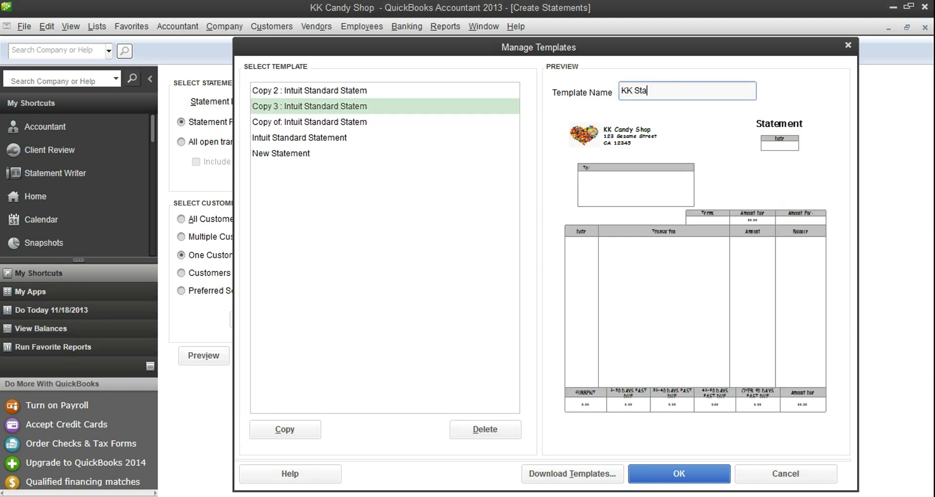
pyautogui.write('nt 11-18-13')
pyautogui.click(671, 473)
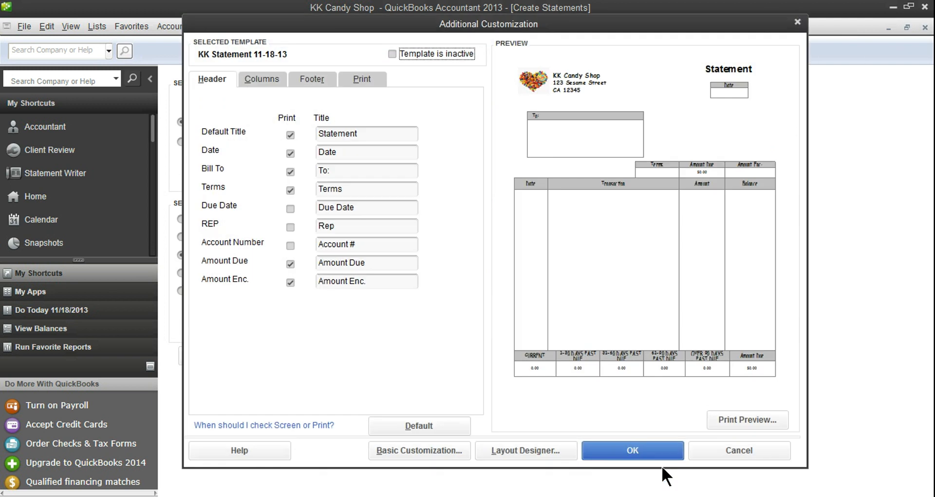
pyautogui.click(653, 445)
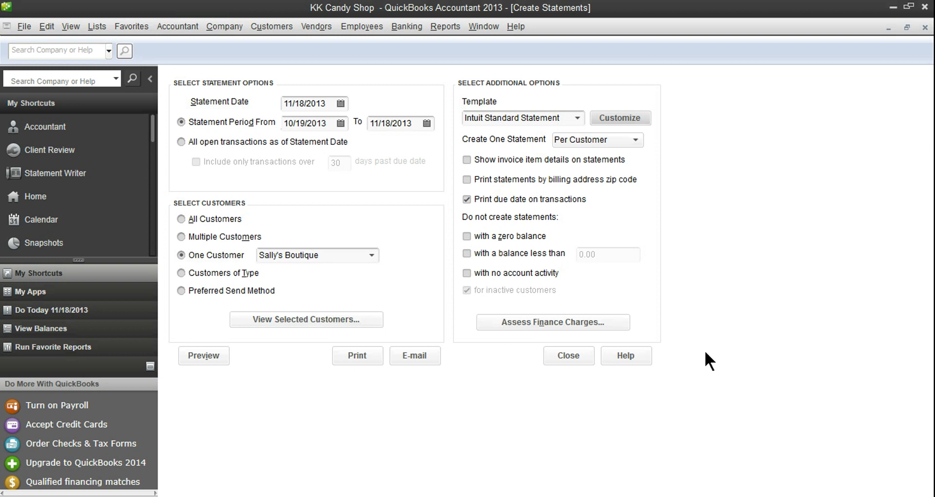
# Select the New Statement template for the statement and preview it, zoomed in on the header area.
pyautogui.click(577, 119)
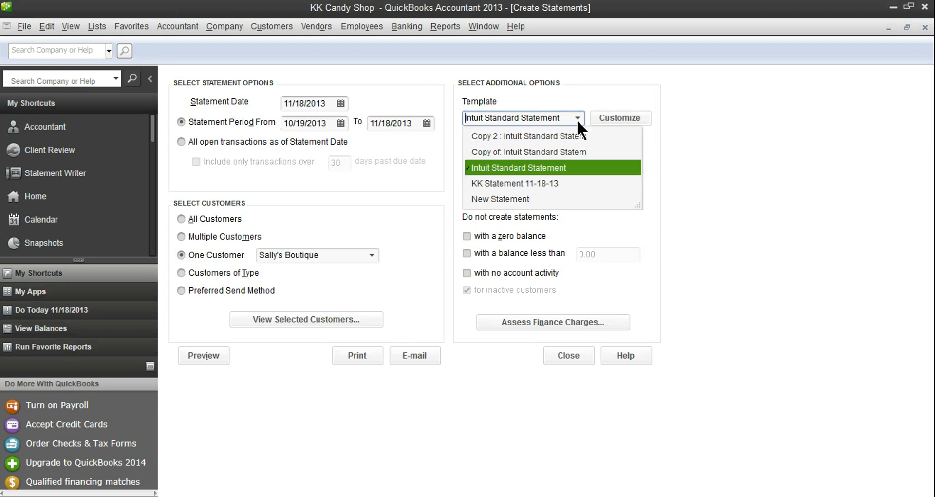
pyautogui.click(546, 198)
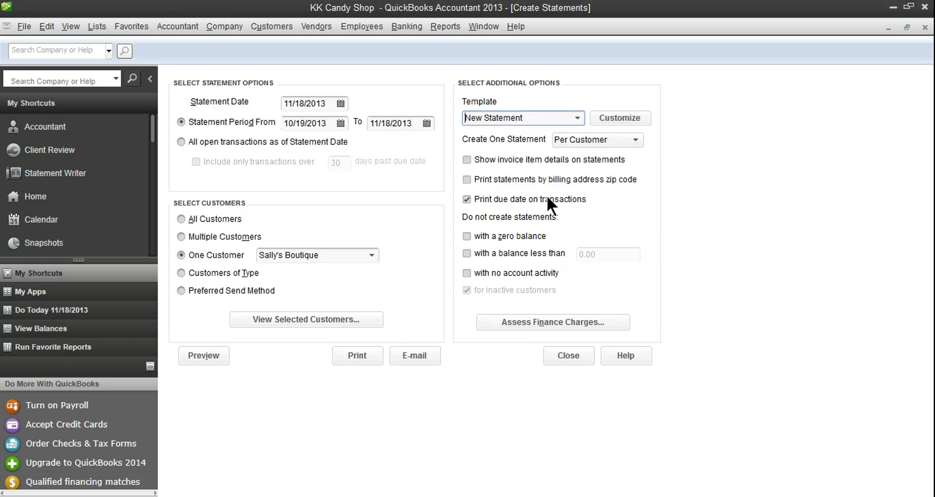
pyautogui.click(204, 355)
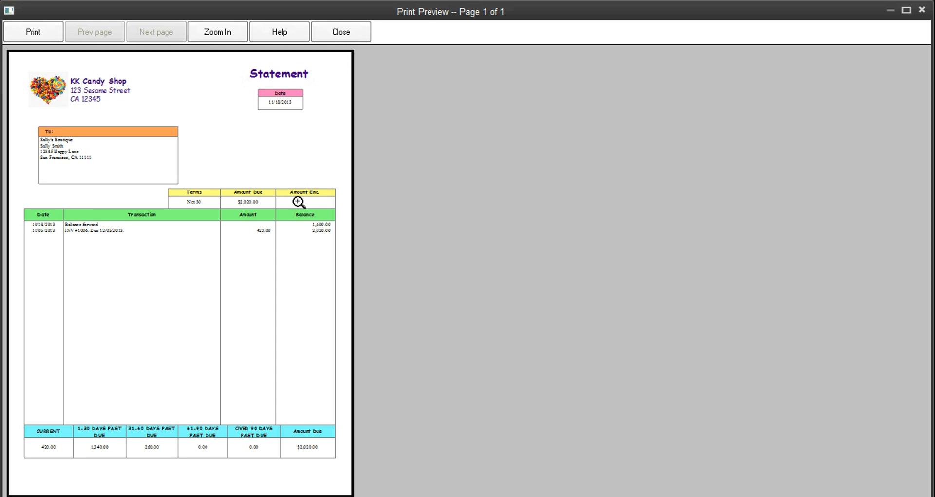
pyautogui.click(317, 193)
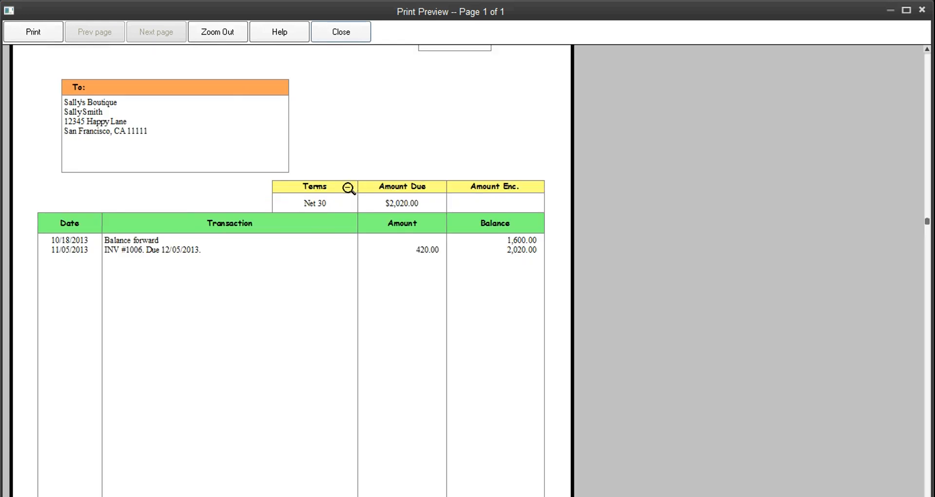
pyautogui.click(927, 49)
pyautogui.click(928, 50)
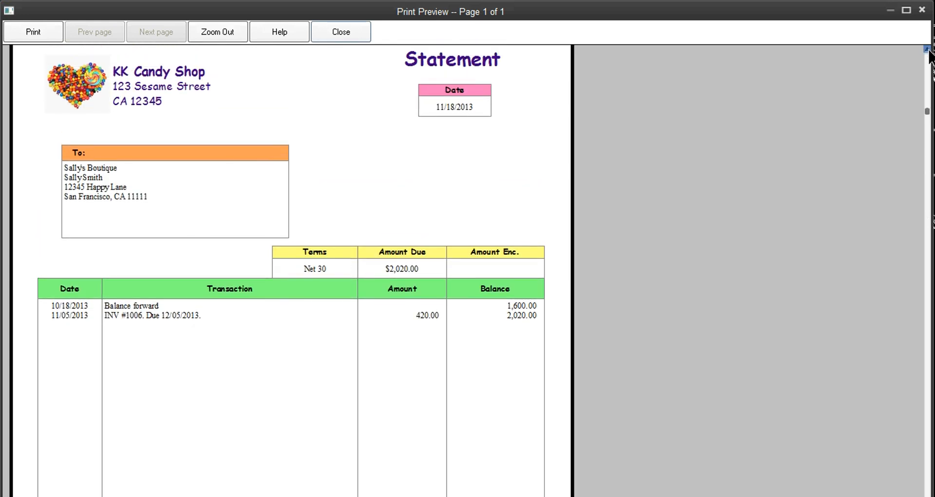